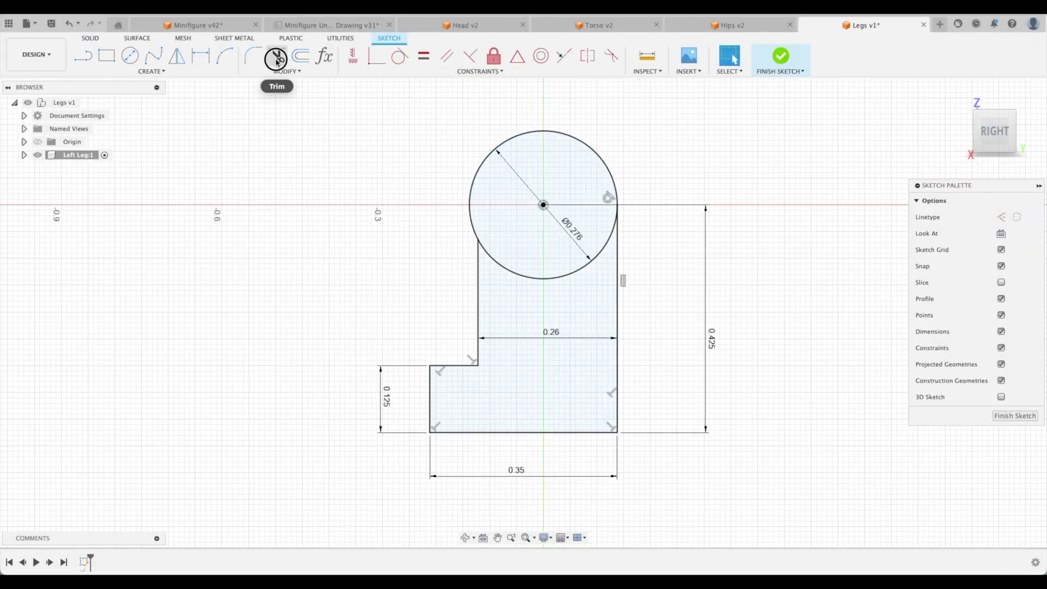
Trim the part of the 0.276 diameter circle that lies inside the leg profile
left_click(277, 57)
left_click(614, 203)
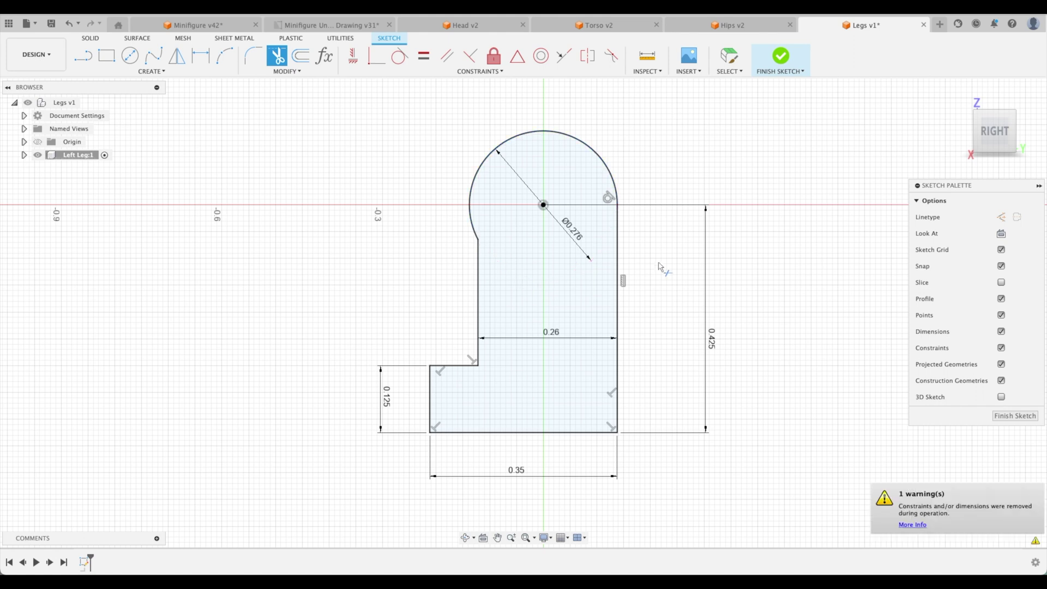
key("Escape")
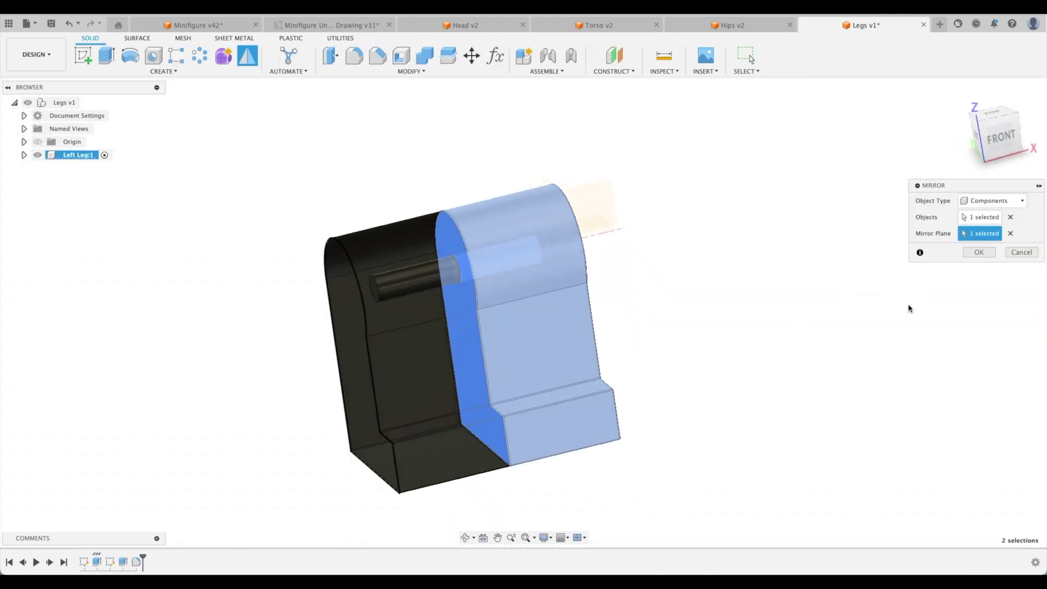
Mirror the Left Leg component across the selected inner plane and activate the top-level Legs component
key("Return")
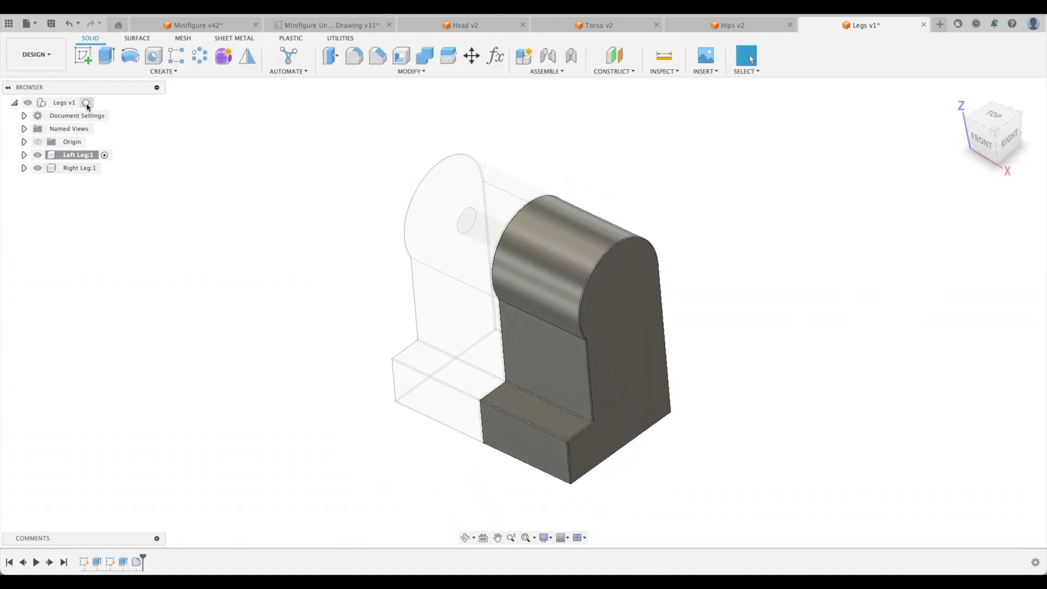
left_click(88, 103)
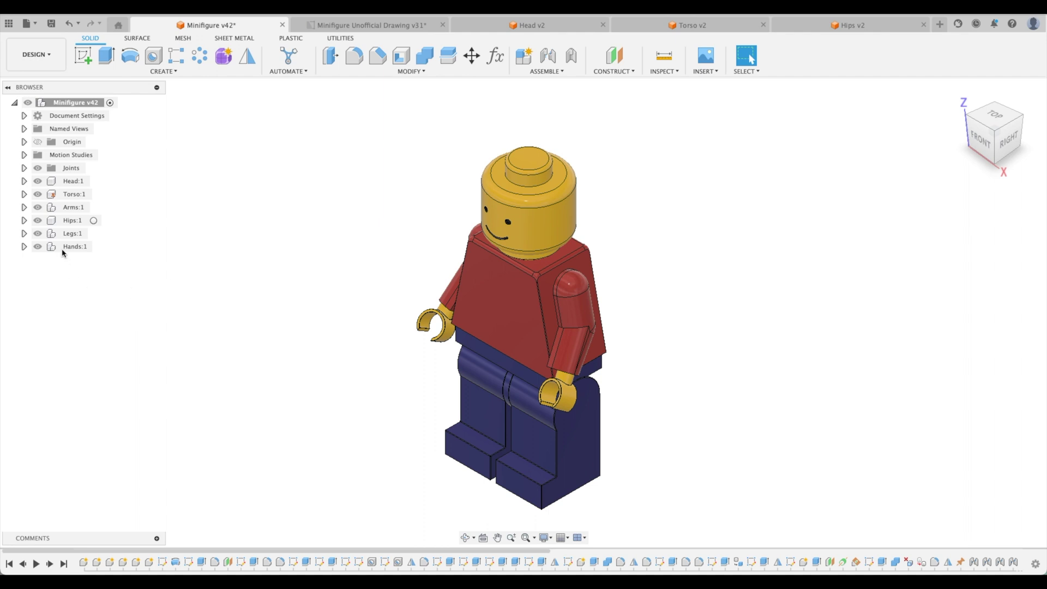
Isolate the Legs component in the Minifigure model and hide the Right Leg inside it
right_click(66, 234)
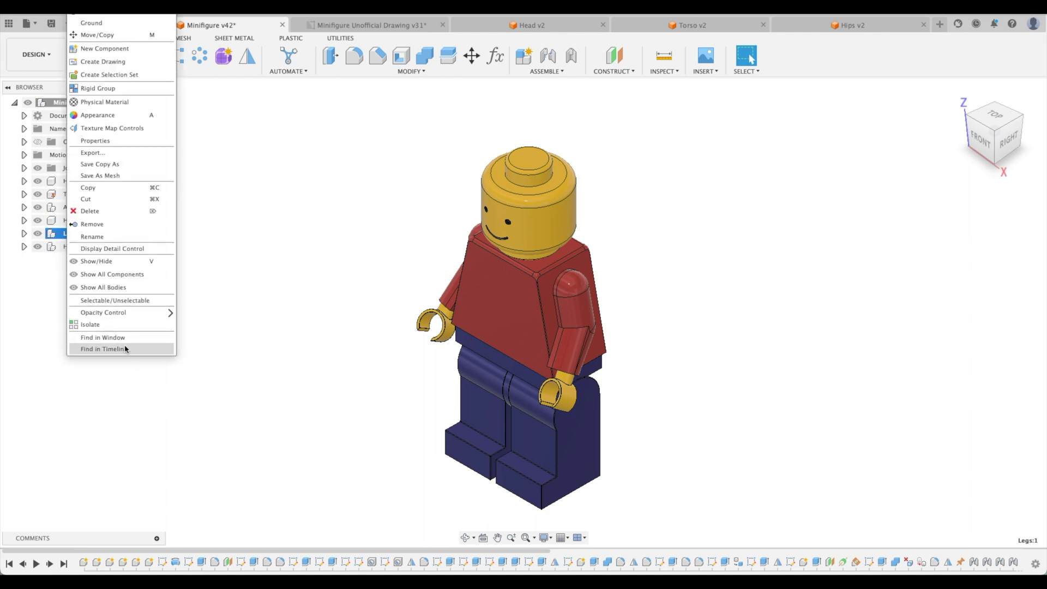
left_click(123, 326)
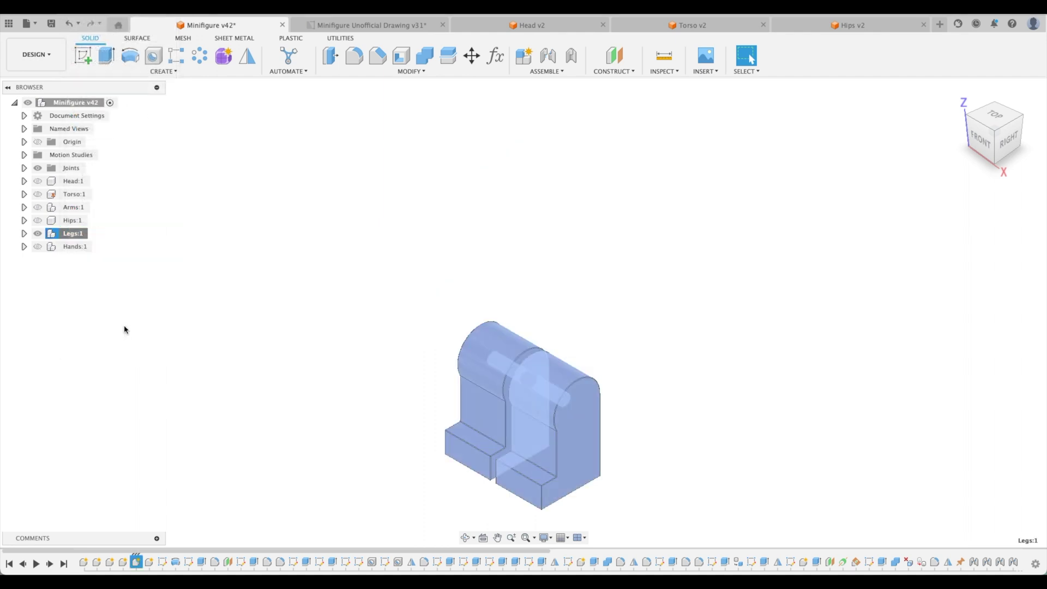
left_click(24, 234)
left_click(49, 289)
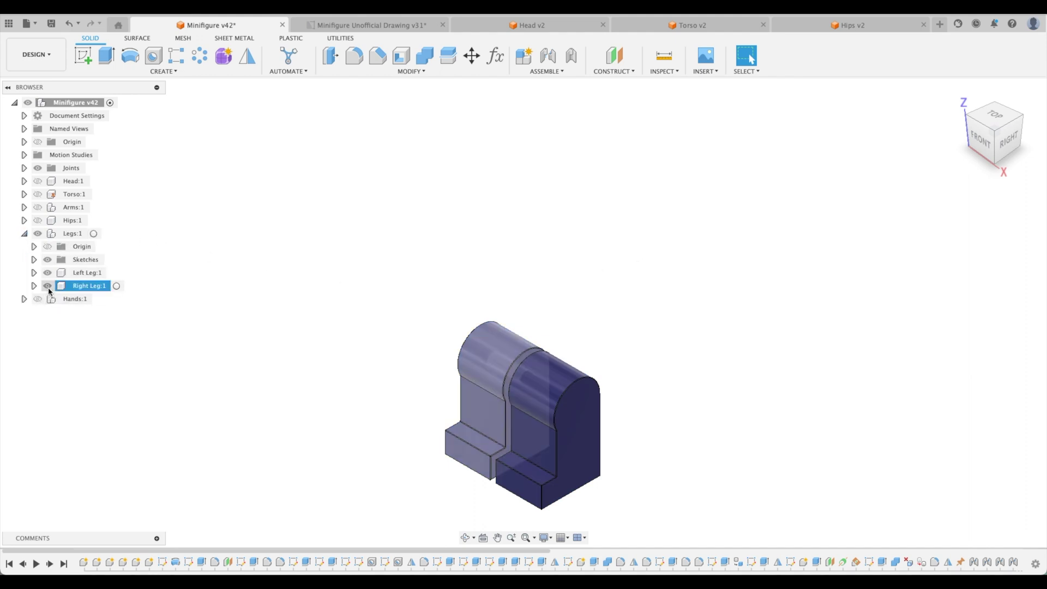
left_click(48, 287)
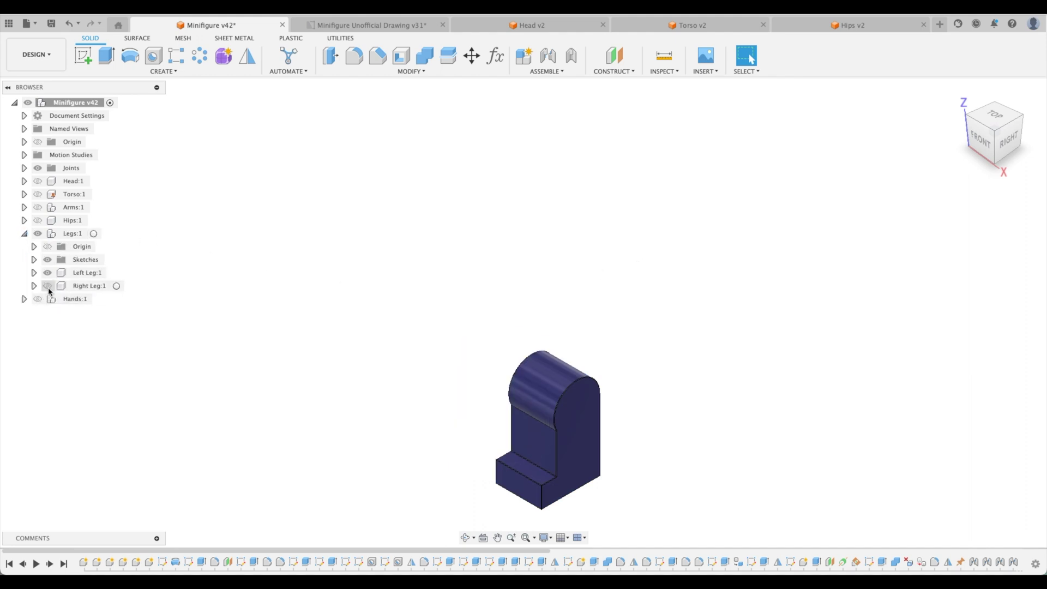
Inspect the left leg's shape from the front, right, top and home views
key("F6")
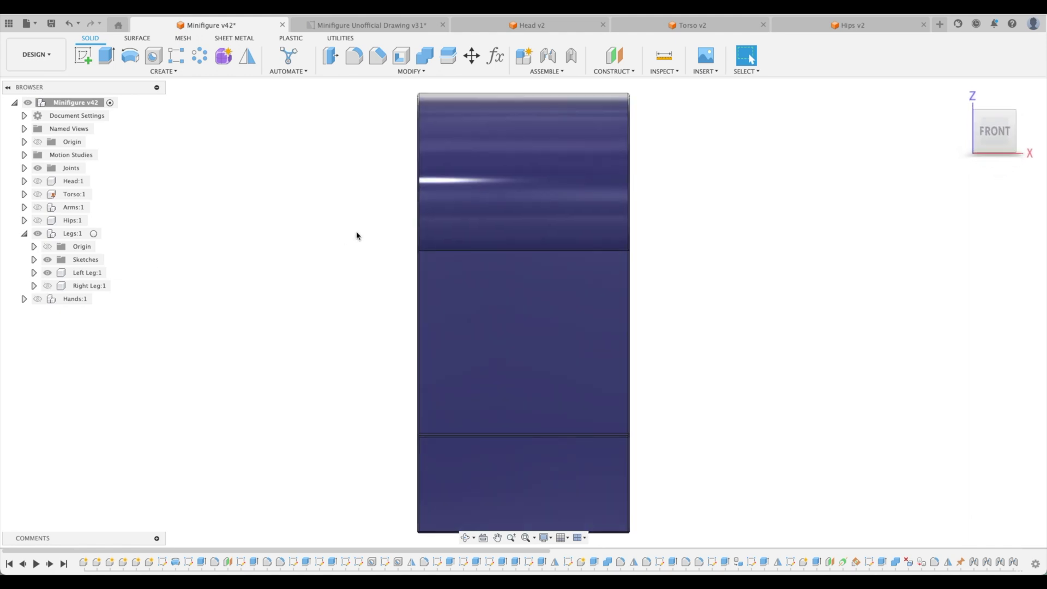
key("r")
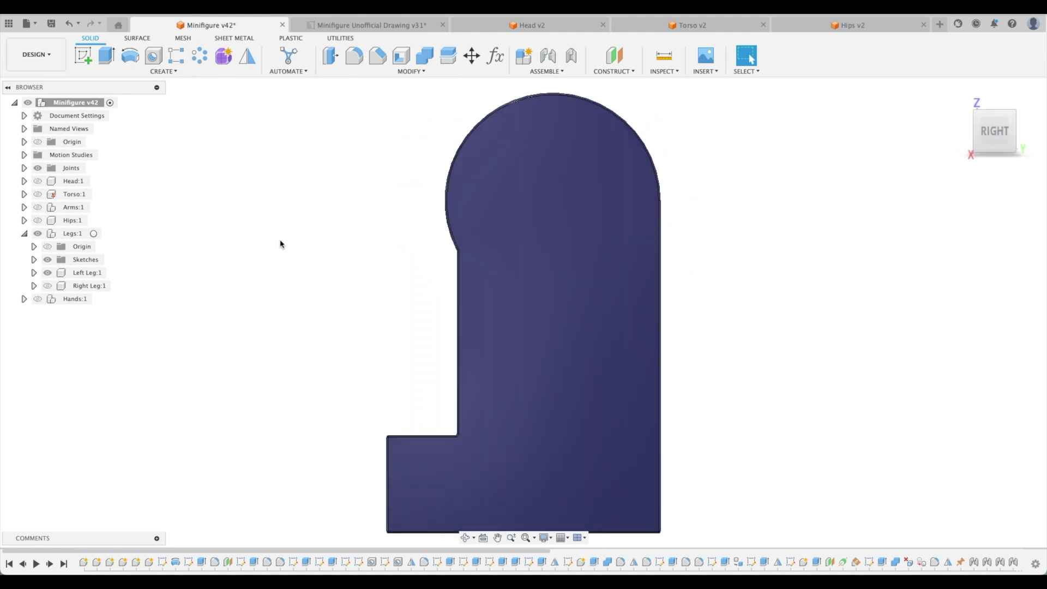
key("t")
key("F7")
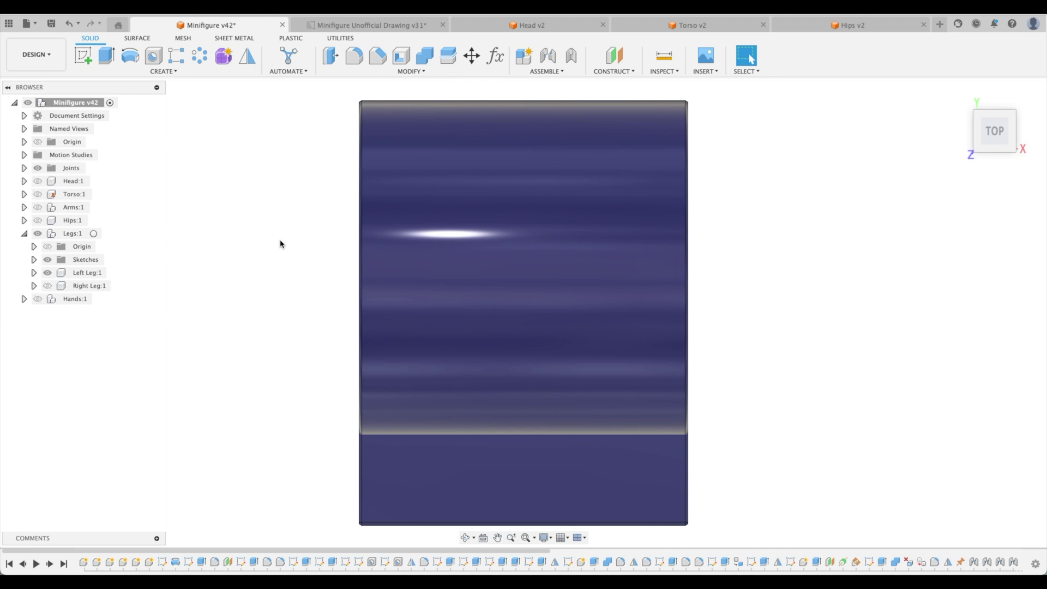
left_click(956, 97)
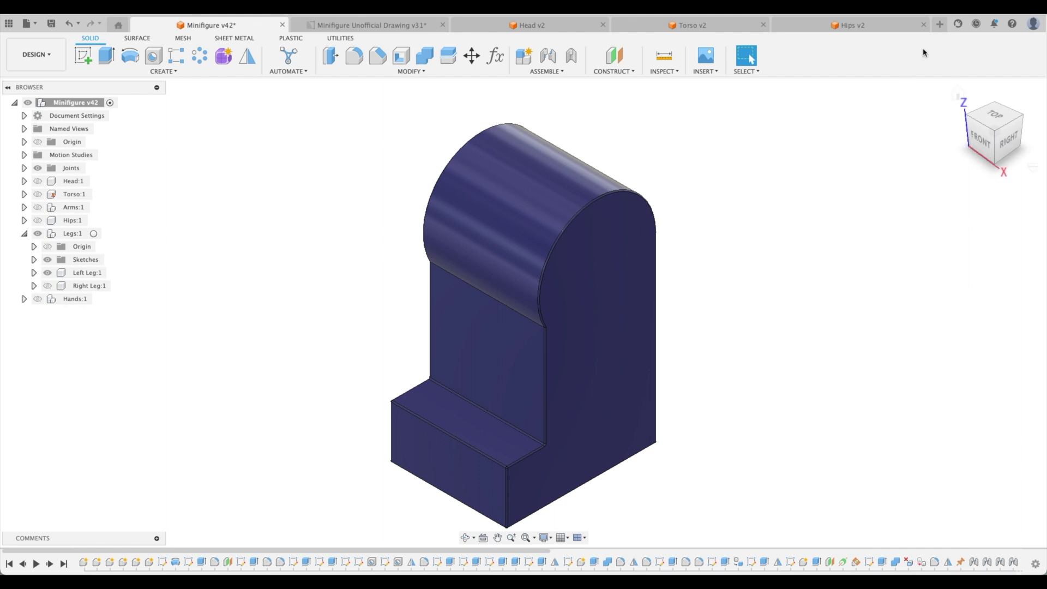
Create a new design and save it as Legs in the Lesson 10 - Minifigure folder
left_click(940, 25)
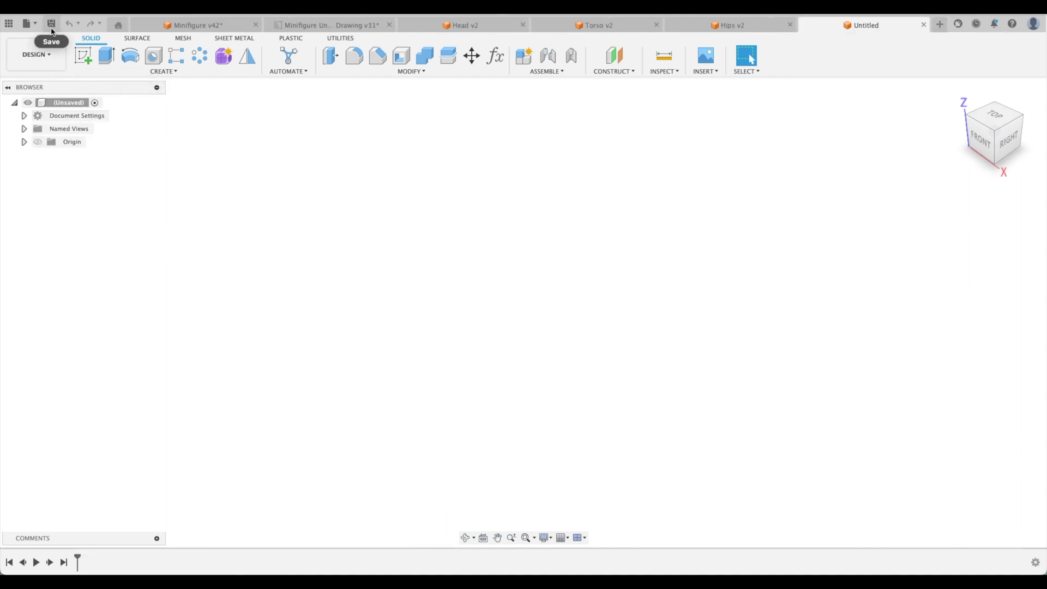
key("super+s")
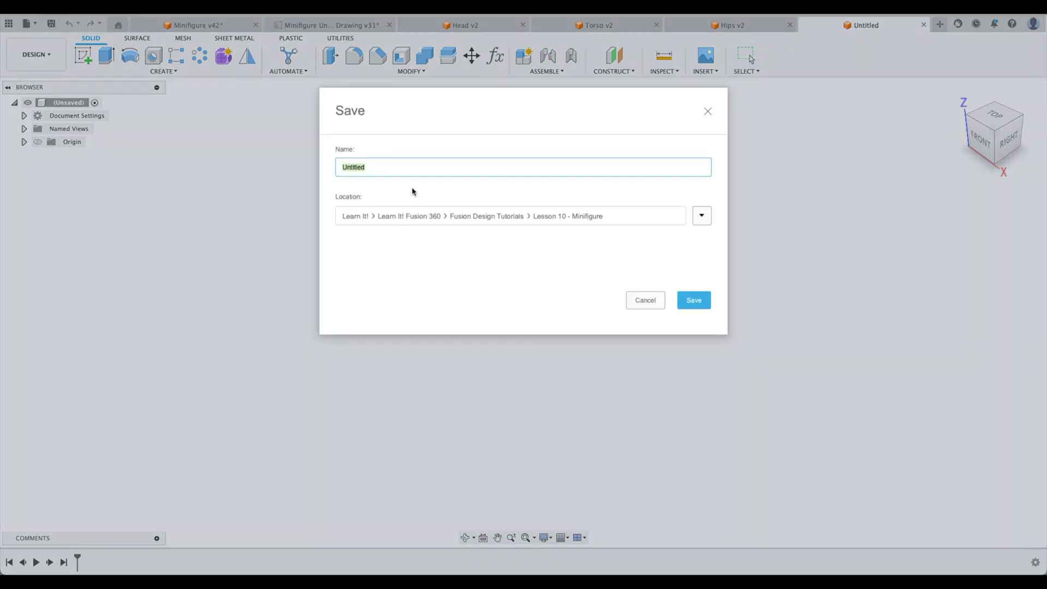
type("Legs")
key("Return")
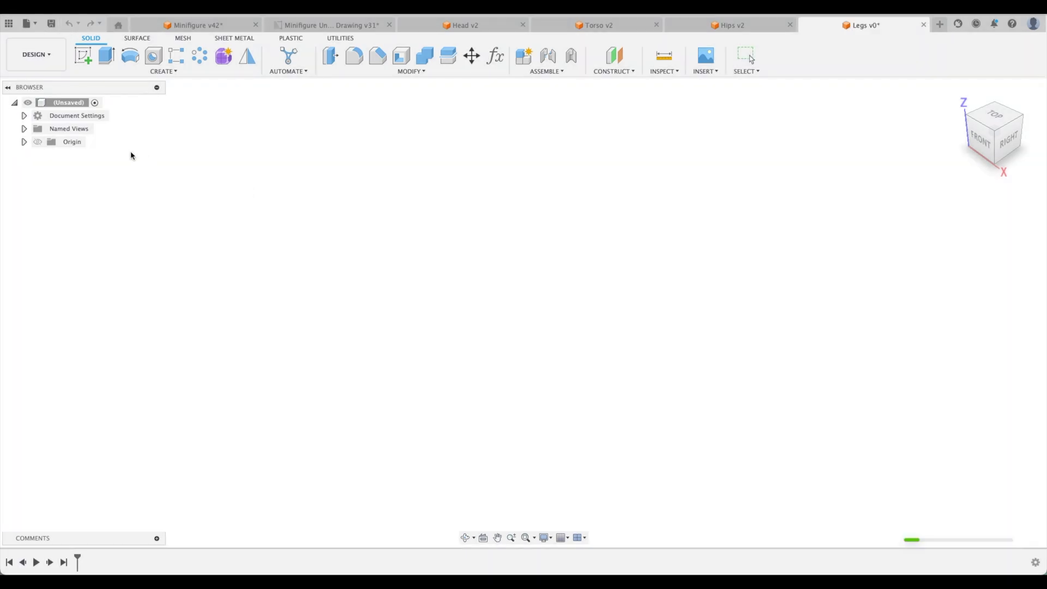
Add a new internal standard component named Left Leg under Legs and activate it
right_click(66, 106)
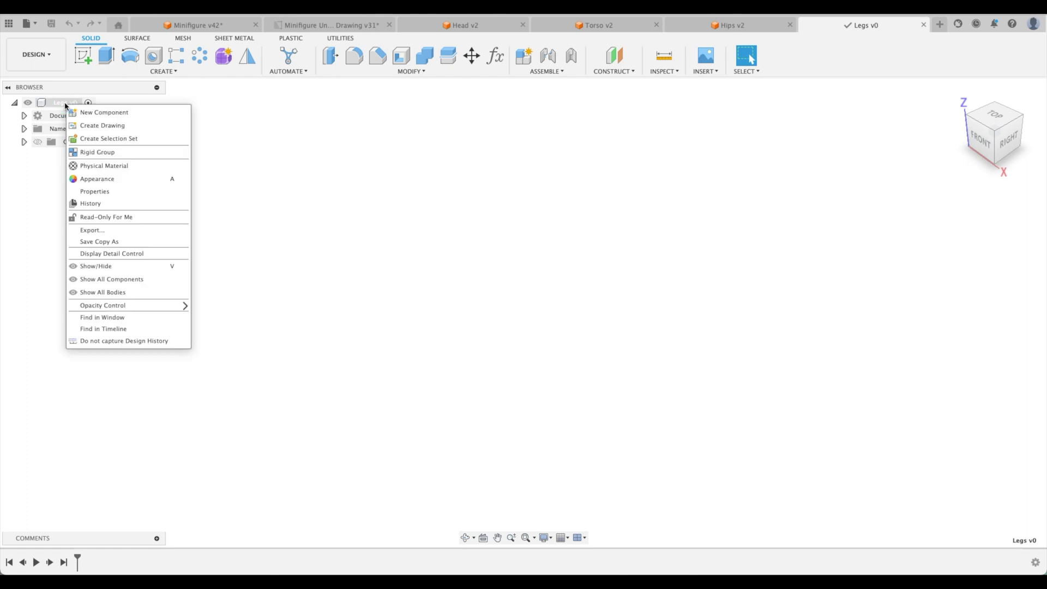
left_click(83, 113)
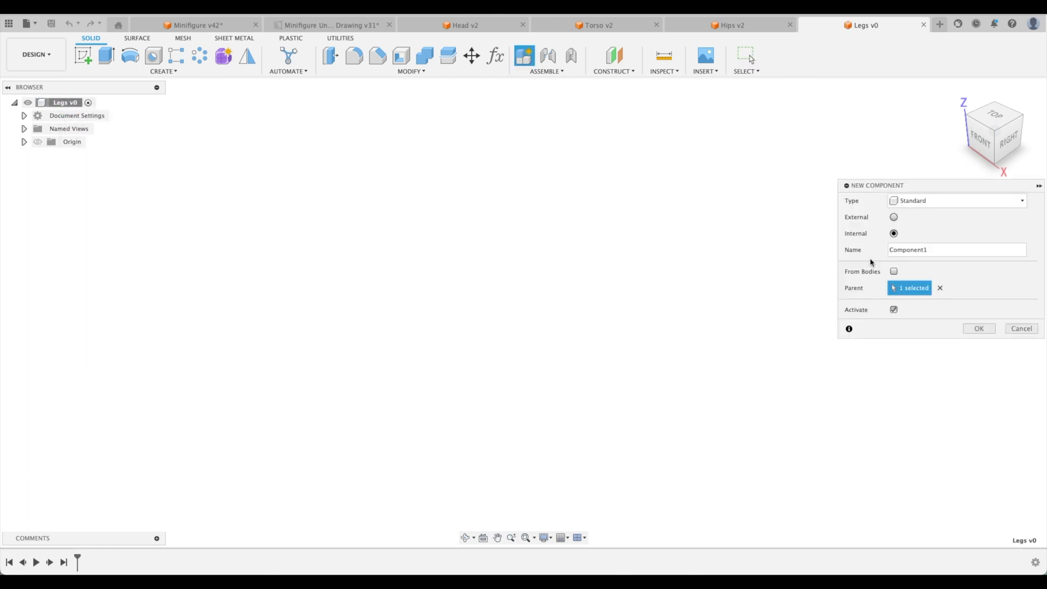
double_click(932, 253)
type("Left Leg")
key("Return")
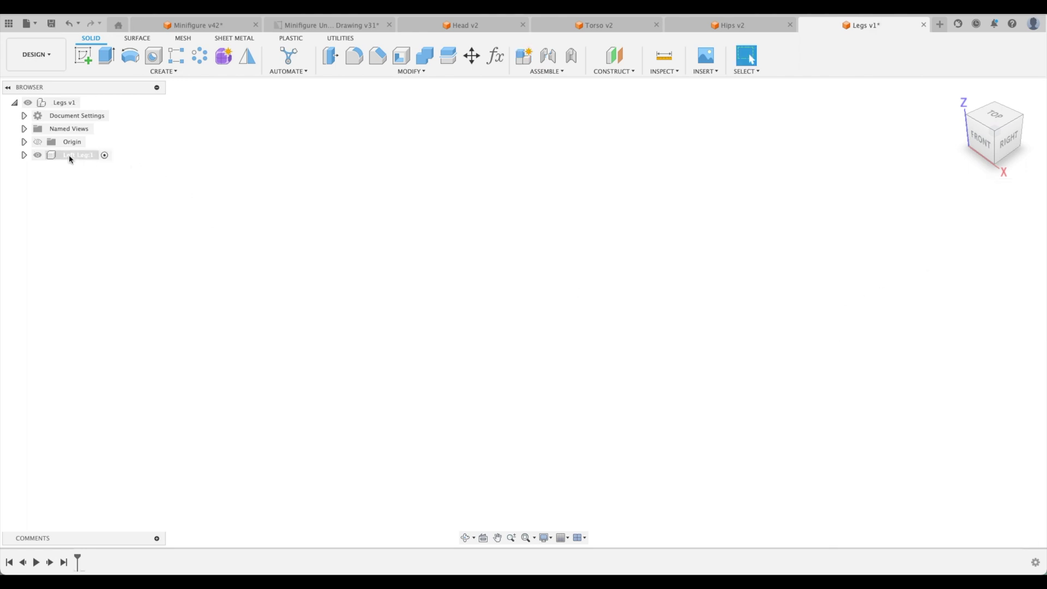
Review the Right Leg (Left Leg) sheet of the Minifigure drawing fitted to the window, and return to the Legs design
left_click(326, 27)
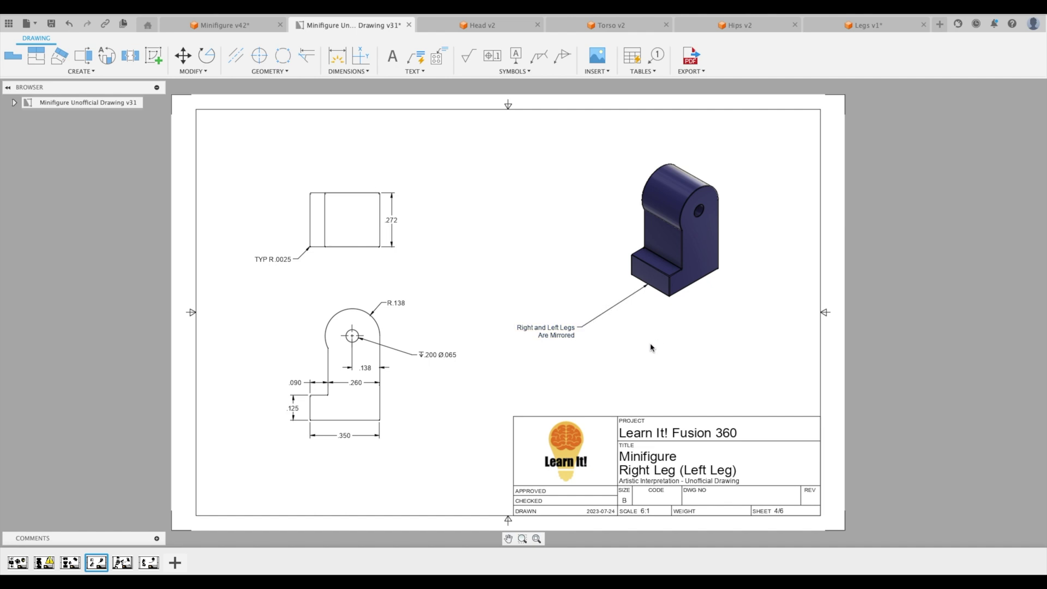
scroll(650, 348, "down", 2)
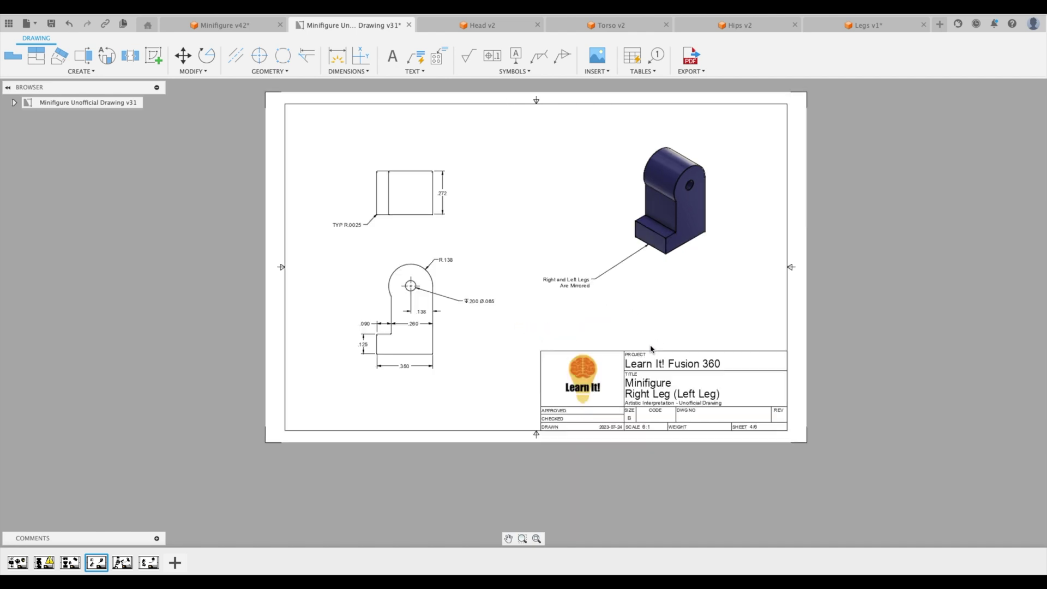
left_click(537, 539)
left_click(882, 26)
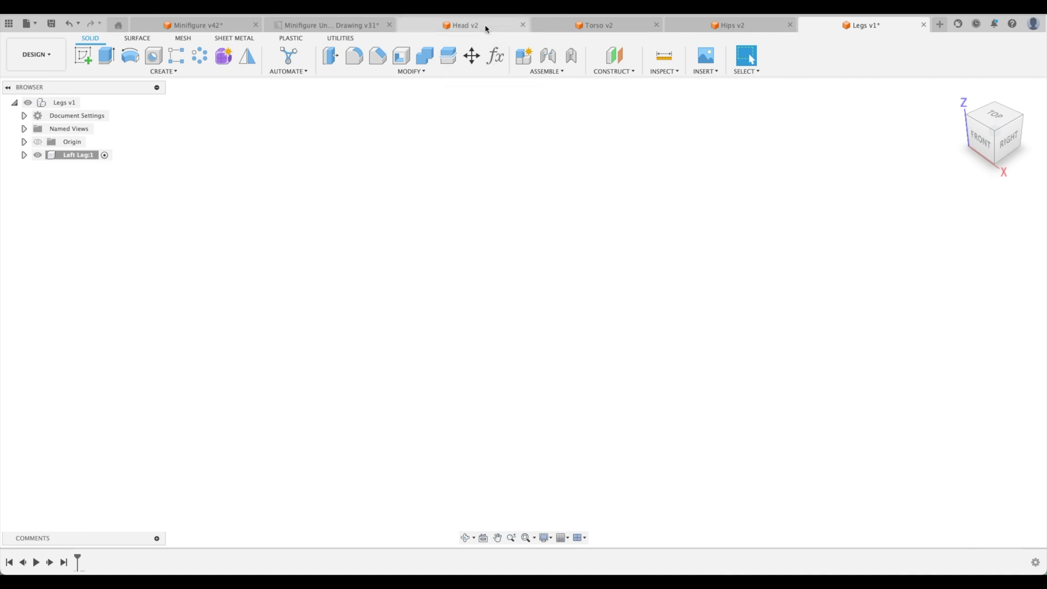
Examine the leg's top and side views in the Minifigure drawing for the width, edge radius, hole and profile dimensions
left_click(350, 26)
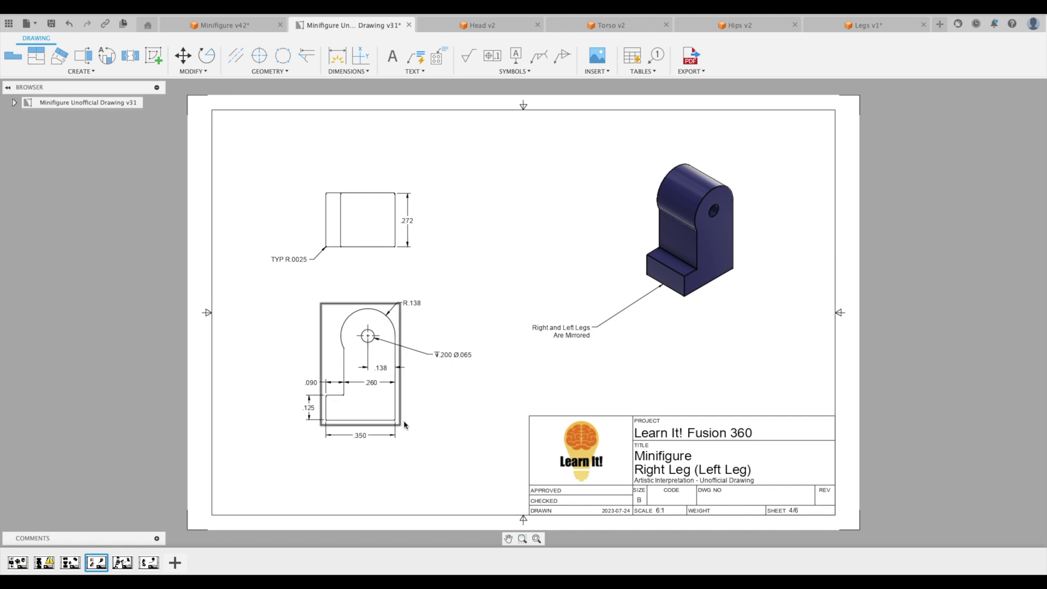
scroll(406, 425, "up", 3)
scroll(485, 316, "up", 2)
mouse_move(489, 308)
middle_mouse_down()
mouse_move(561, 252)
mouse_move(704, 103)
middle_mouse_up()
mouse_move(643, 397)
middle_mouse_down()
mouse_move(659, 313)
mouse_move(649, 326)
middle_mouse_up()
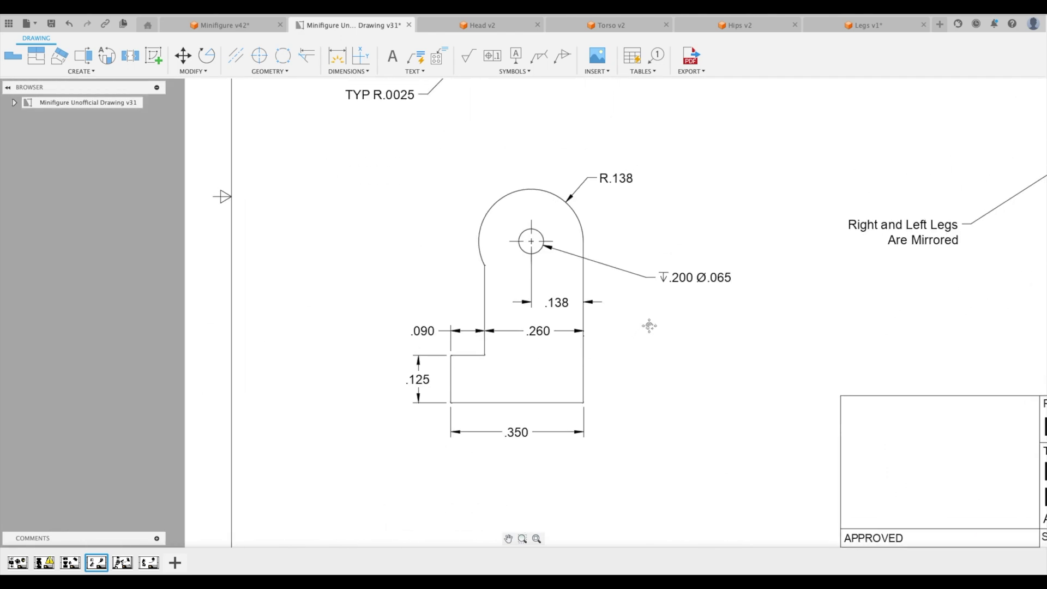
scroll(671, 309, "down", 3)
middle_click_drag(707, 227, 665, 507)
scroll(509, 297, "up", 1)
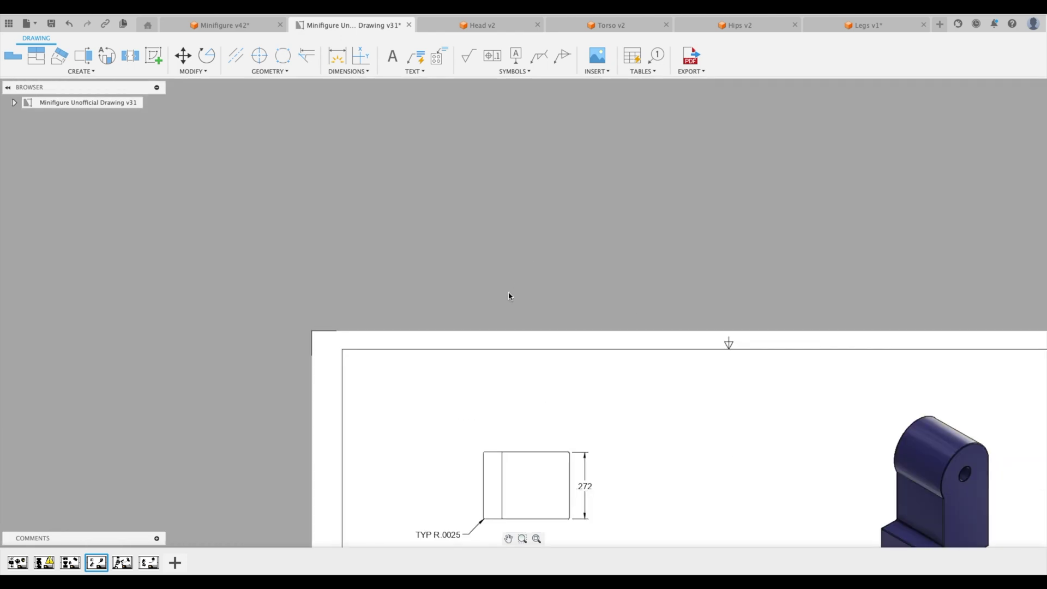
middle_click_drag(635, 363, 671, 140)
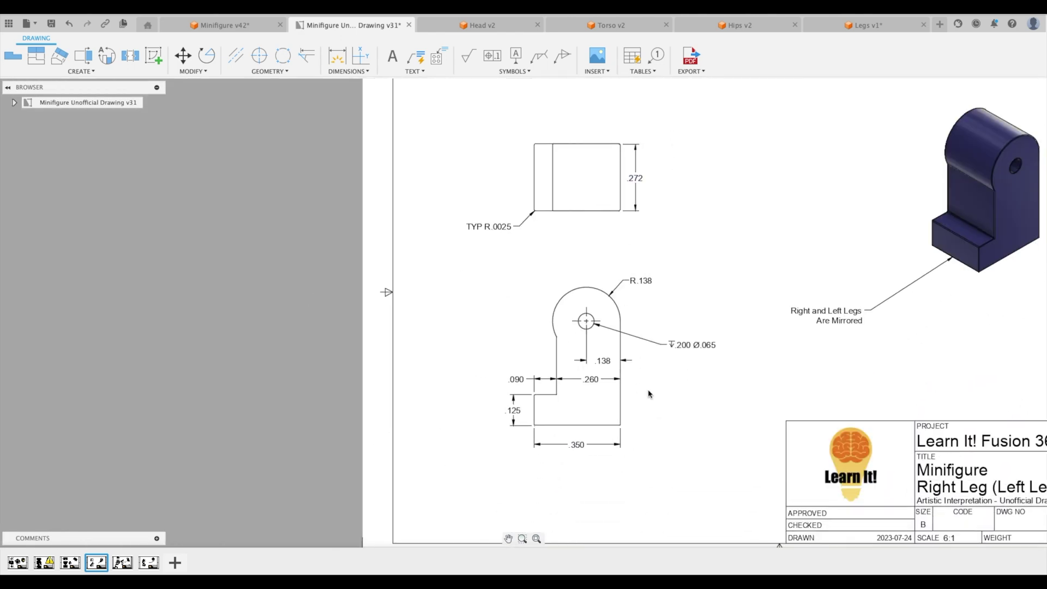
scroll(667, 410, "up", 2)
mouse_move(671, 408)
middle_mouse_down()
mouse_move(695, 256)
mouse_move(643, 265)
middle_mouse_up()
scroll(640, 262, "down", 2)
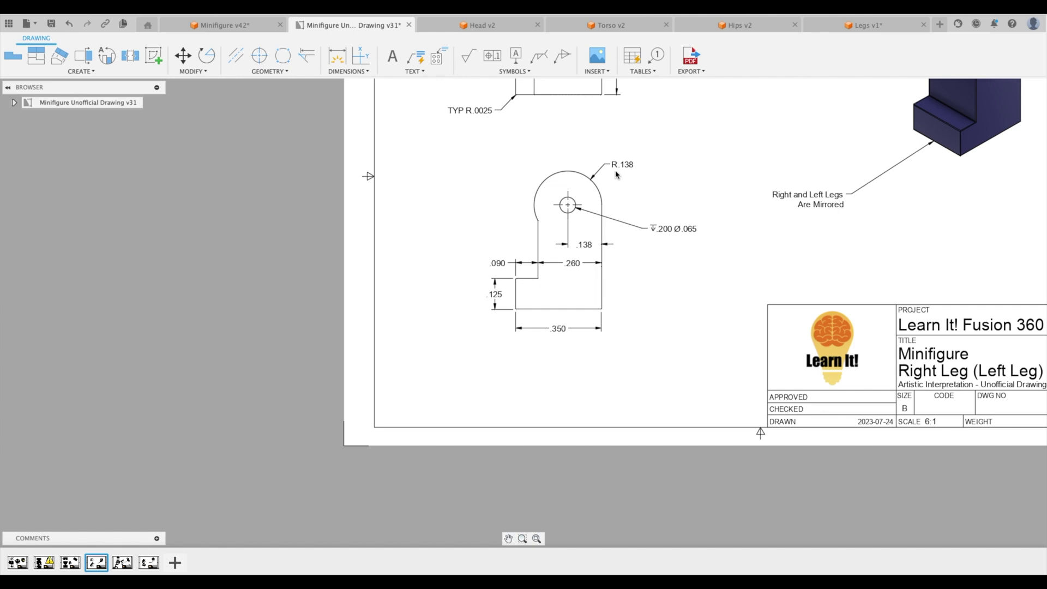
In the Legs design, start a sketch on the YZ plane and draw a 0.276 diameter circle centred on the origin
left_click(888, 26)
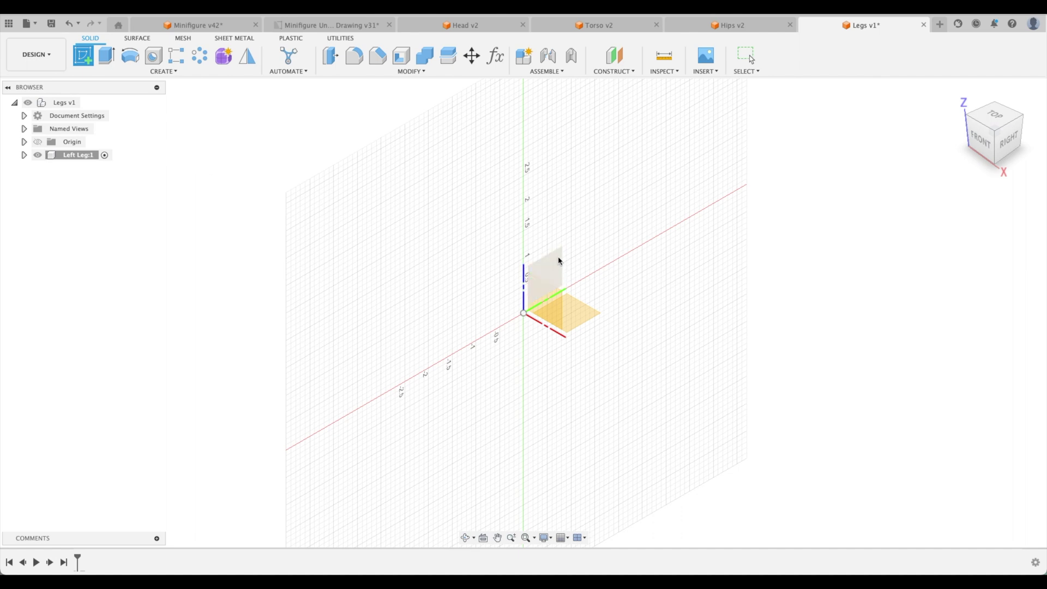
left_click(556, 263)
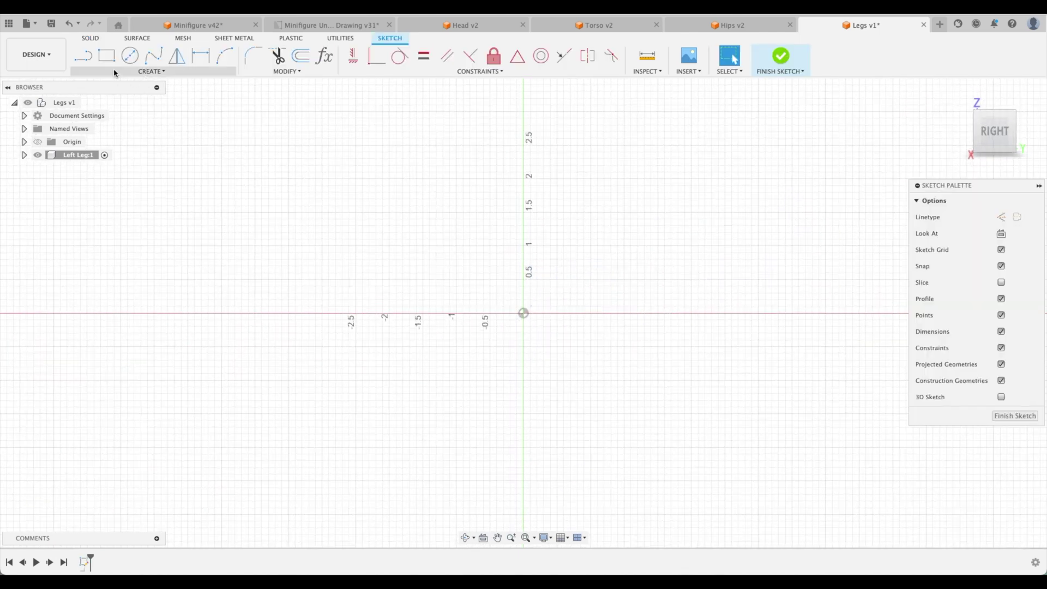
left_click(128, 57)
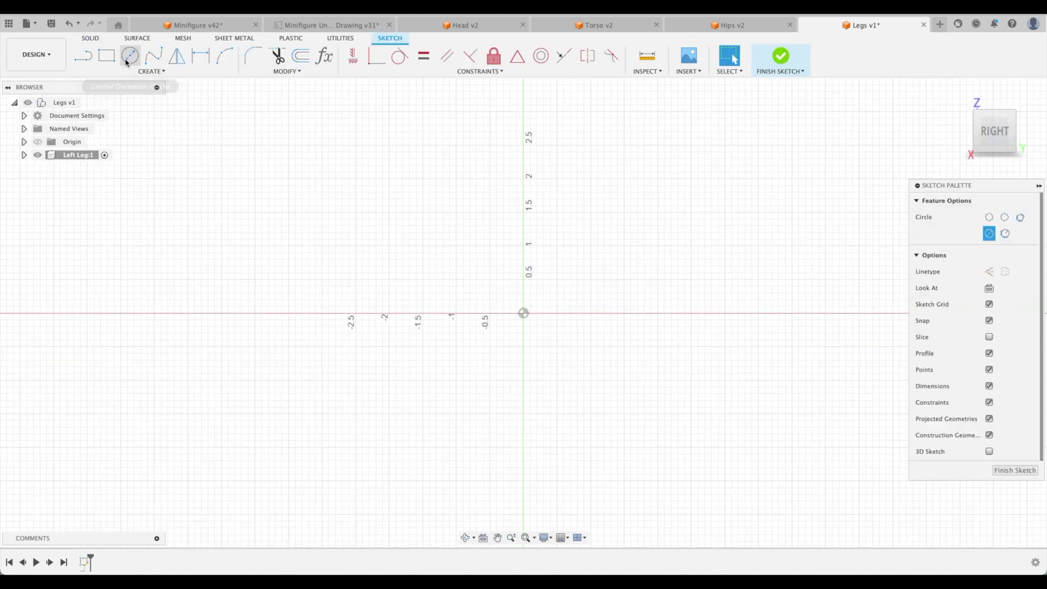
left_click(523, 313)
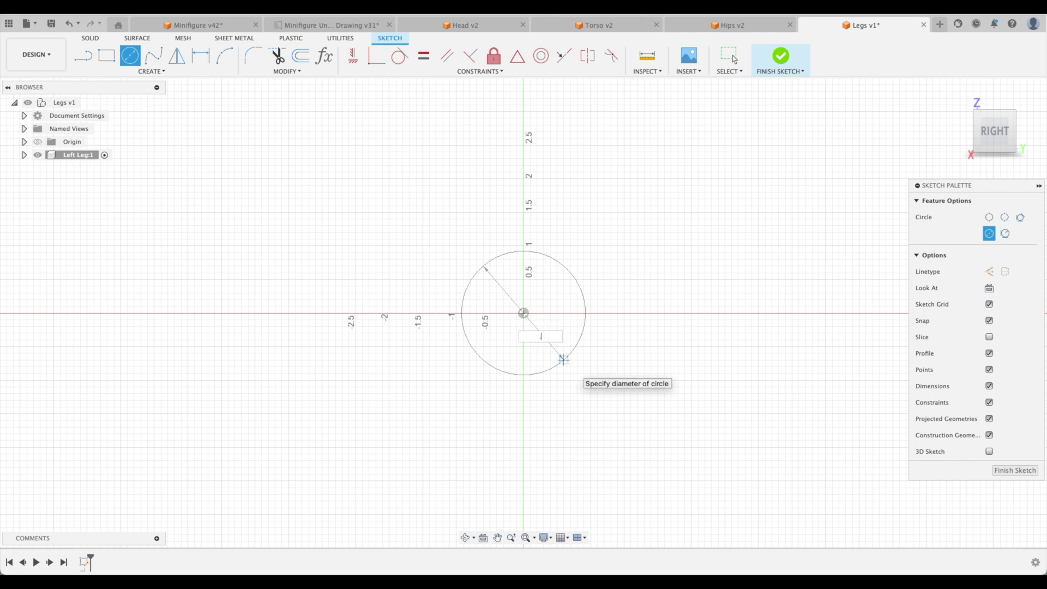
key("Return")
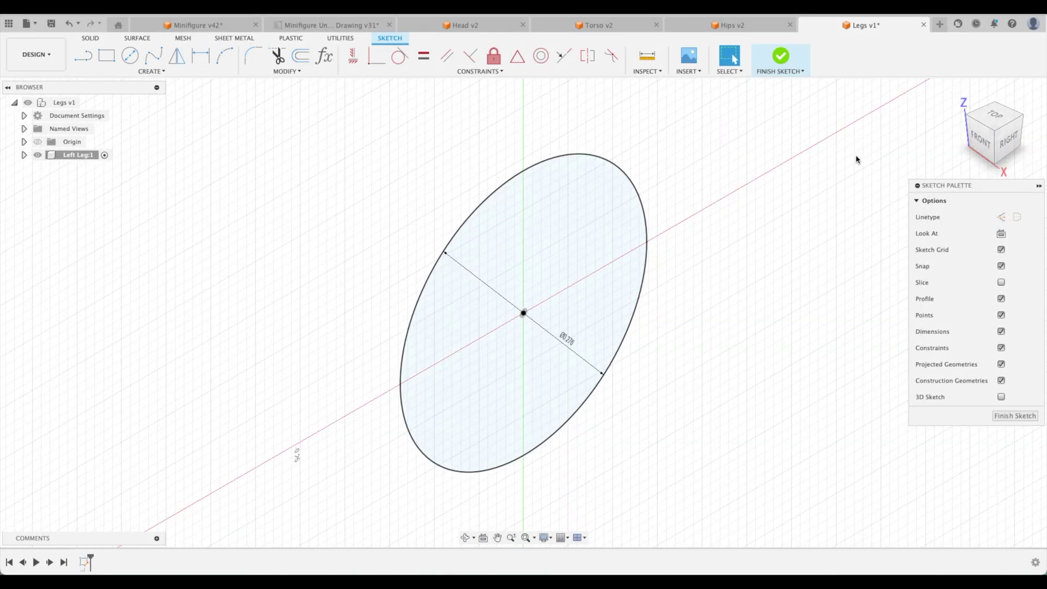
left_click(917, 231)
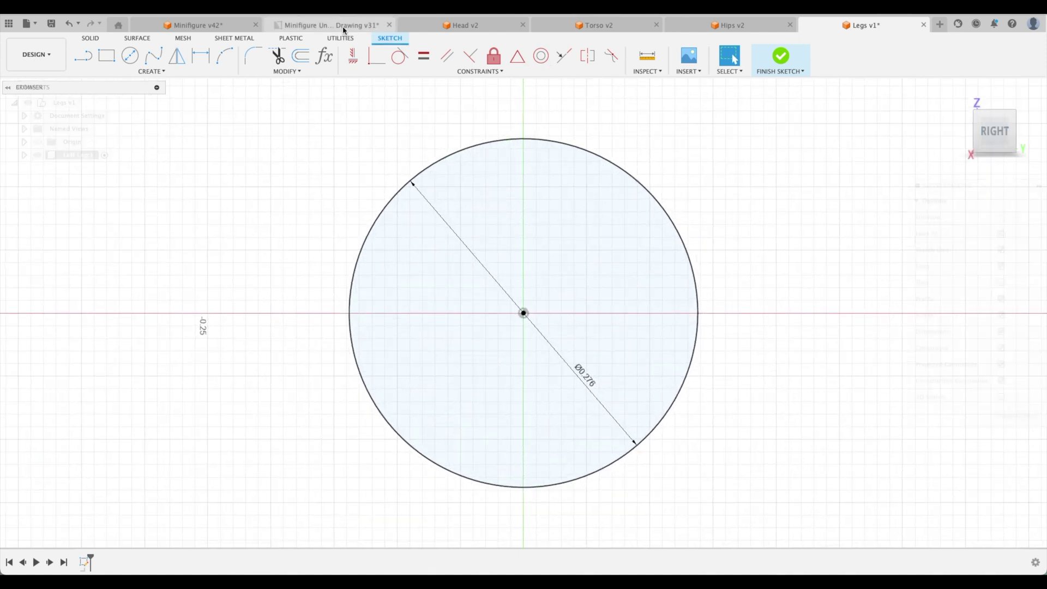
Check the leg's side view in the Minifigure drawing for the dimensions of the straight edges and foot below the arc
left_click(343, 26)
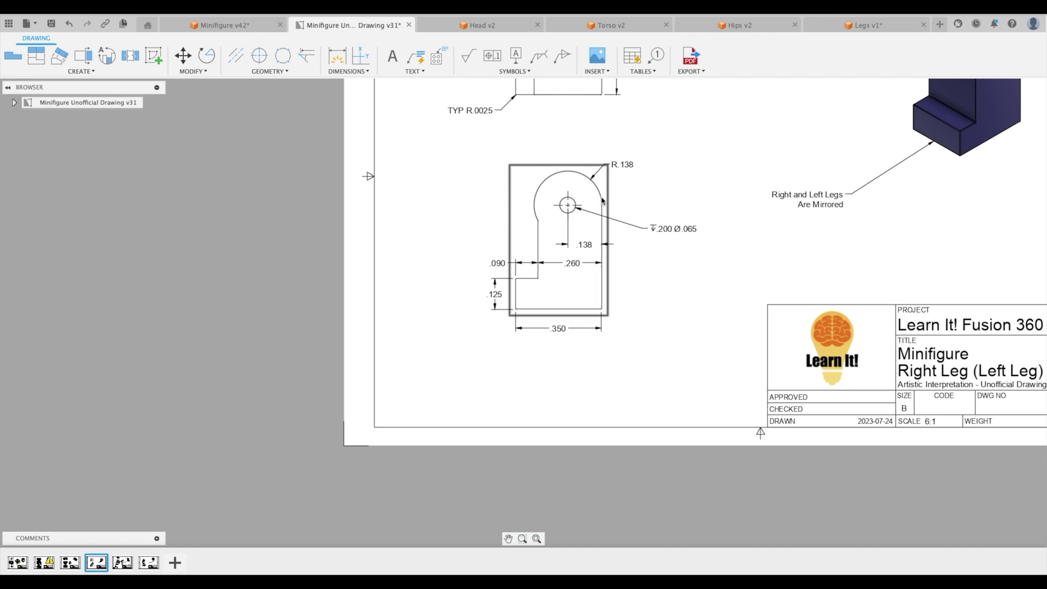
scroll(599, 264, "up", 2)
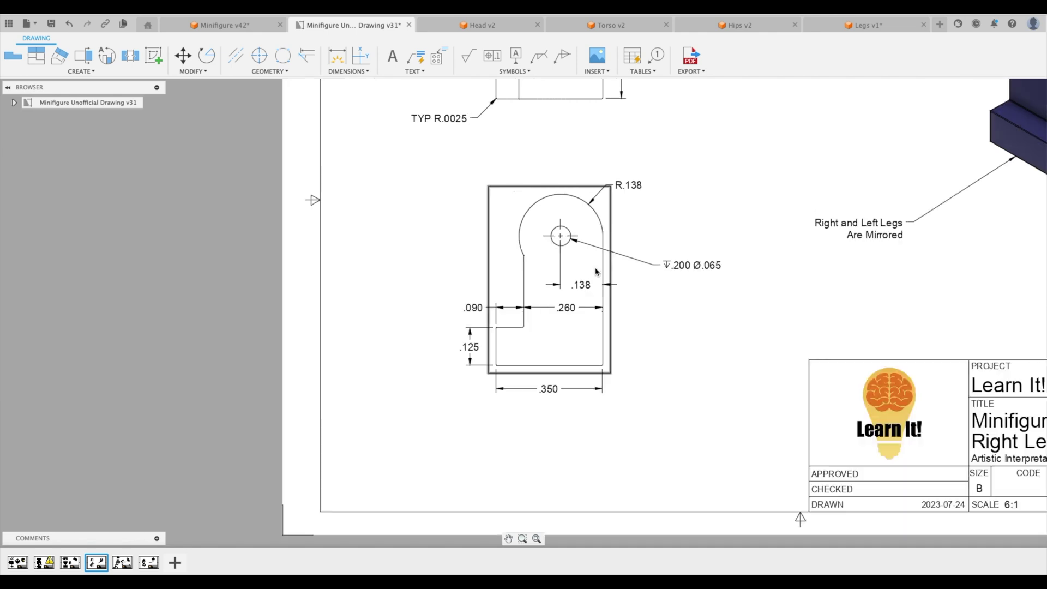
scroll(647, 331, "down", 1)
scroll(630, 352, "up", 1)
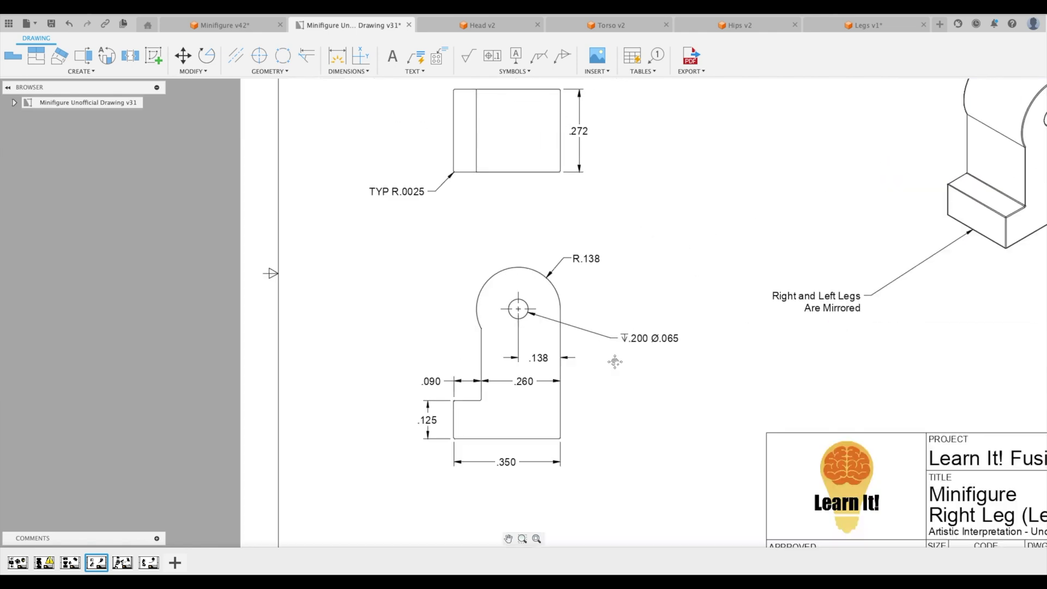
middle_click_drag(643, 301, 656, 273)
scroll(627, 383, "up", 1)
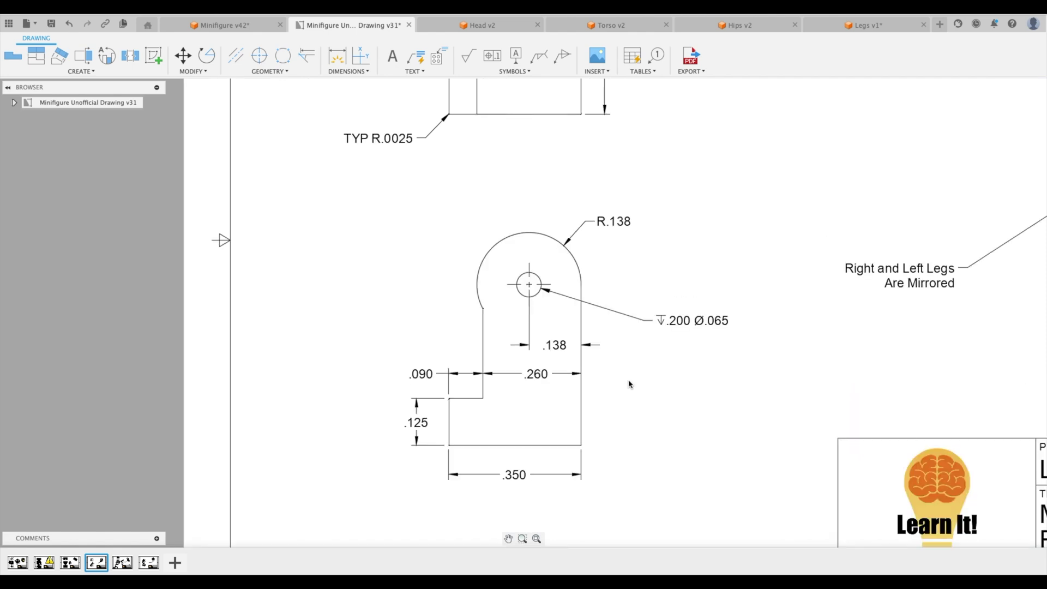
Add a vertical dimension from the hole centre to the foot's bottom edge in the drawing's side view, and move the hole callout to the toe side
key("d")
key("Escape")
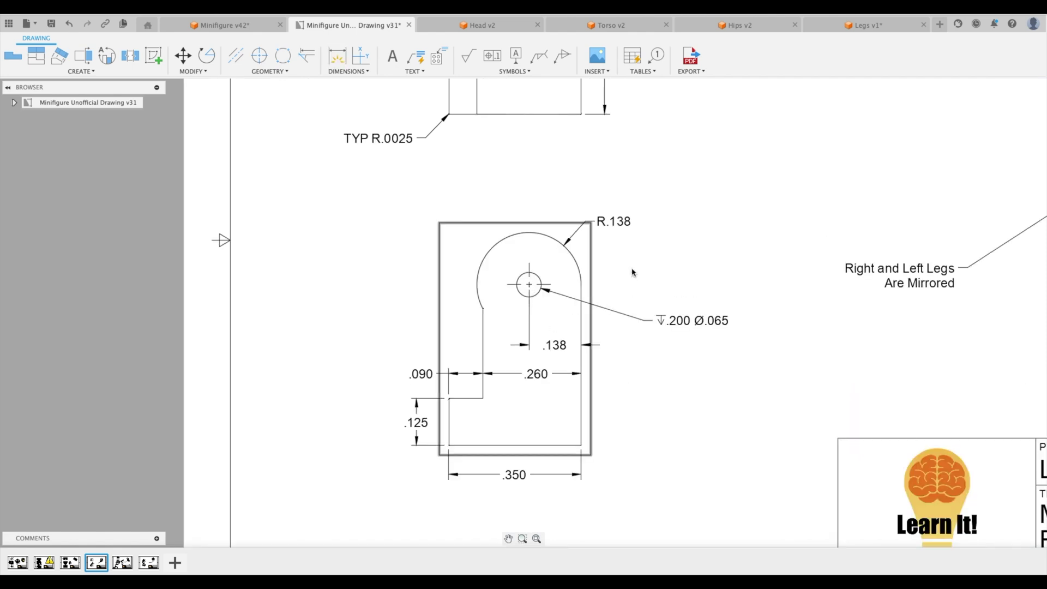
key("d")
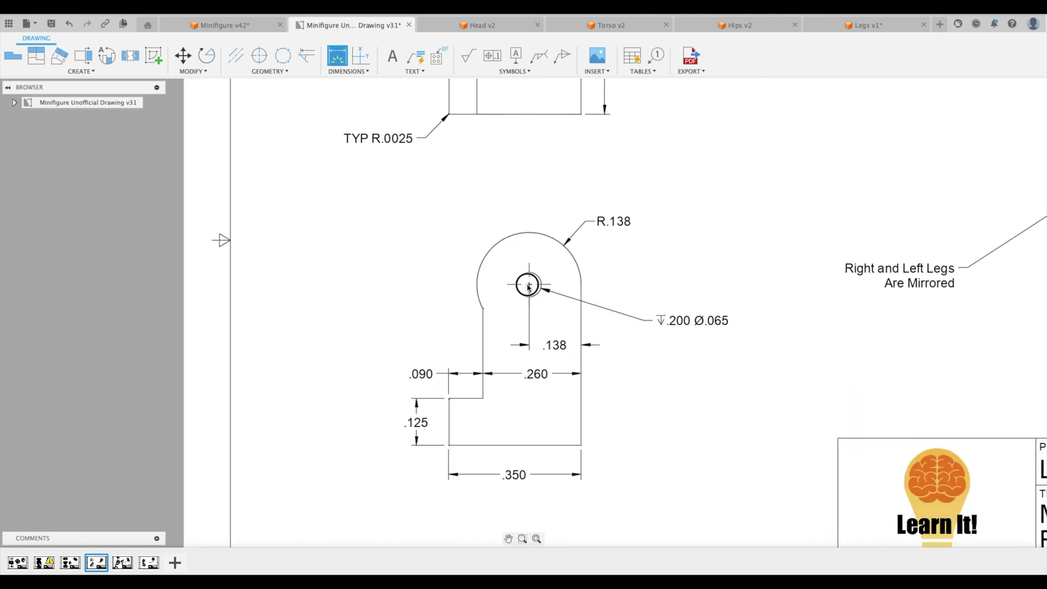
left_click(528, 284)
left_click(540, 445)
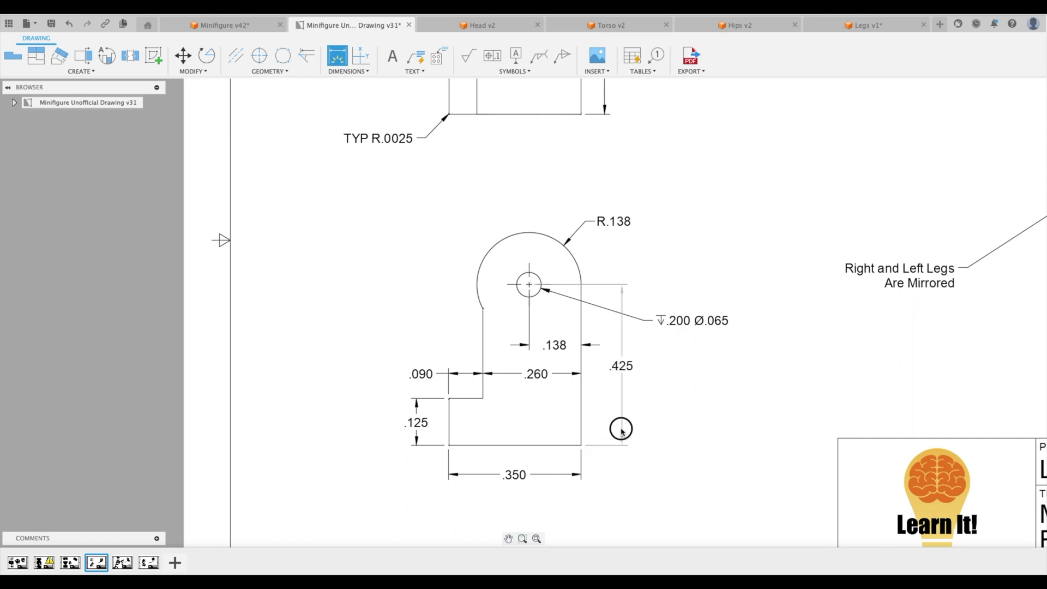
left_click(621, 430)
key("Escape")
scroll(734, 361, "down", 2)
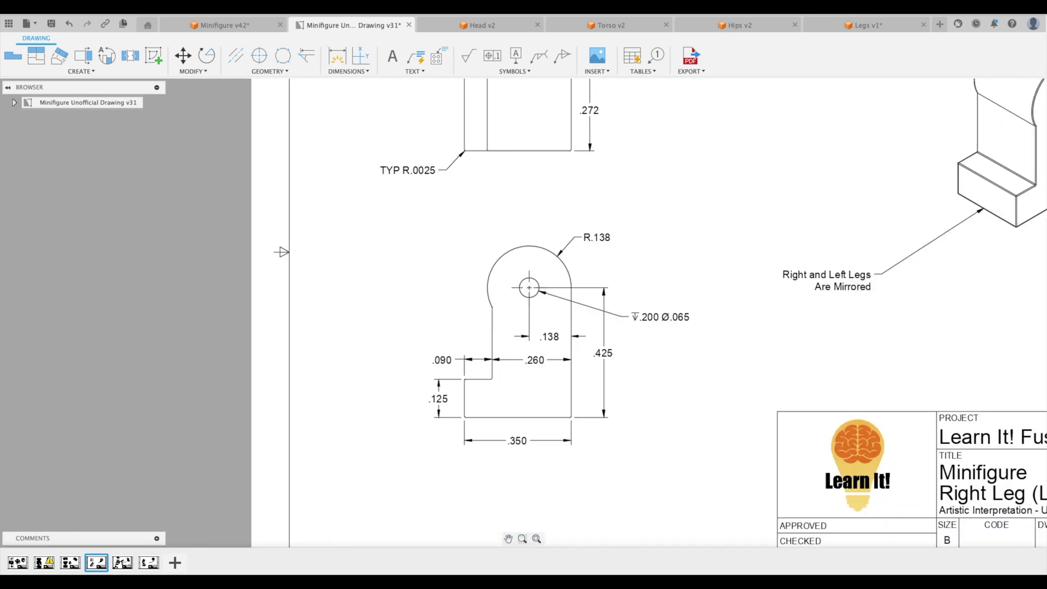
mouse_move(661, 315)
left_mouse_down()
mouse_move(481, 300)
mouse_move(444, 285)
left_mouse_up()
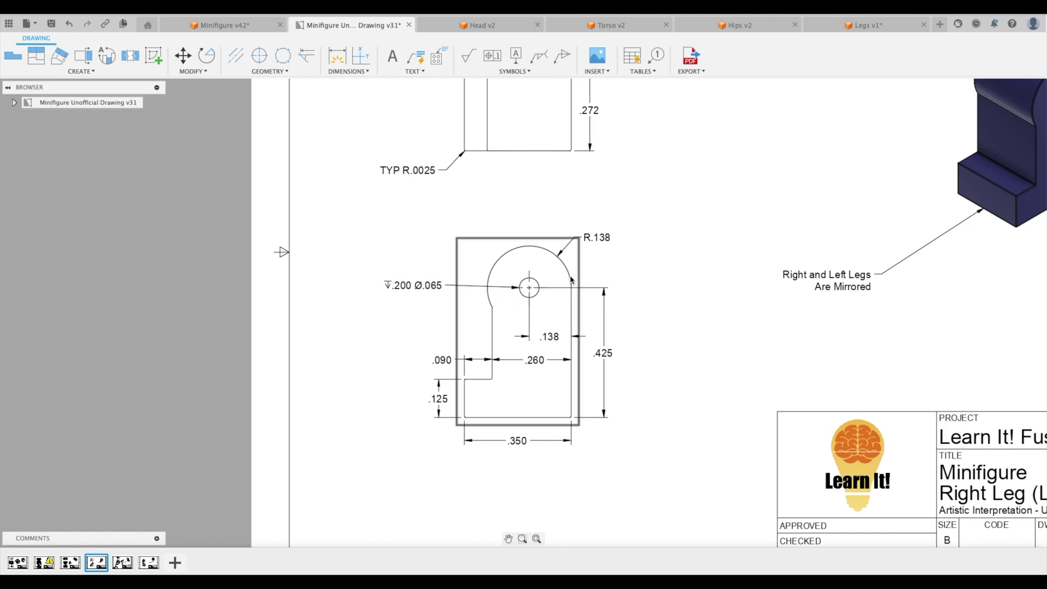
In the Legs design, draw a vertical line downward from the circle's lower edge on the heel side
left_click(866, 26)
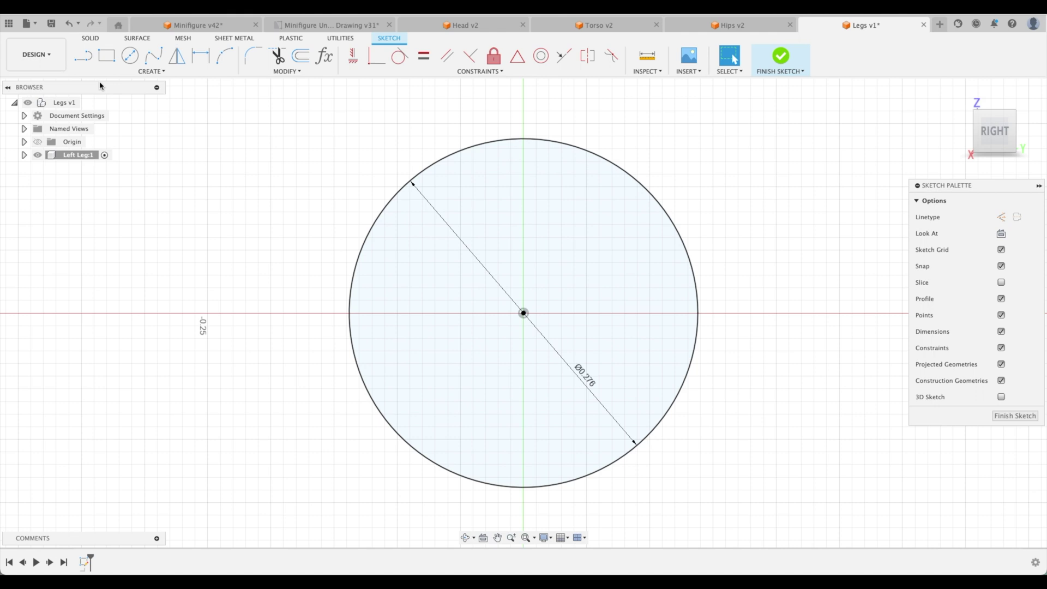
left_click(84, 57)
scroll(629, 205, "down", 1)
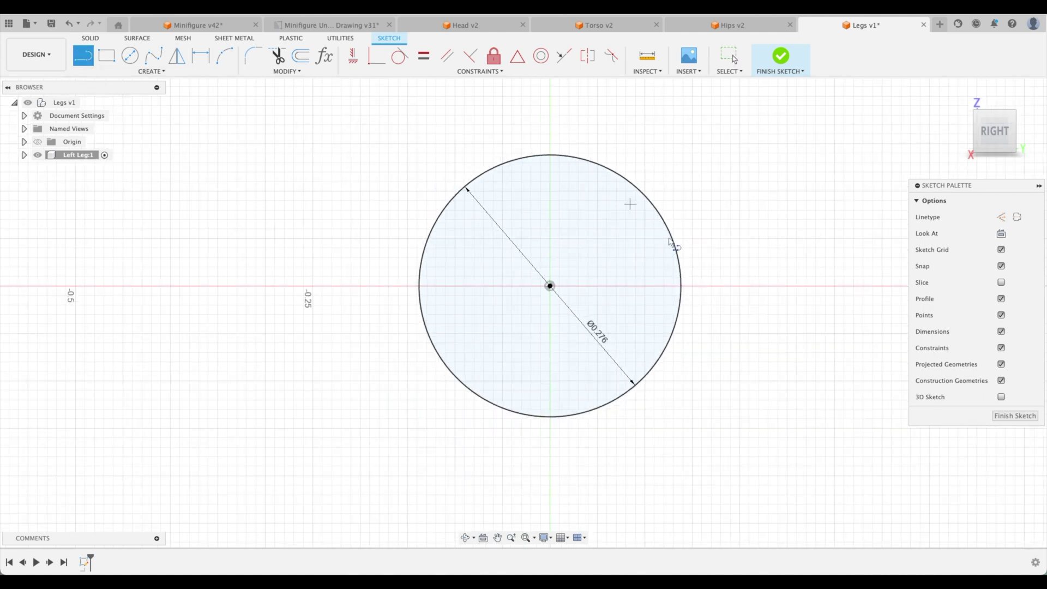
scroll(685, 341, "down", 1)
middle_click_drag(710, 298, 697, 137)
key("l")
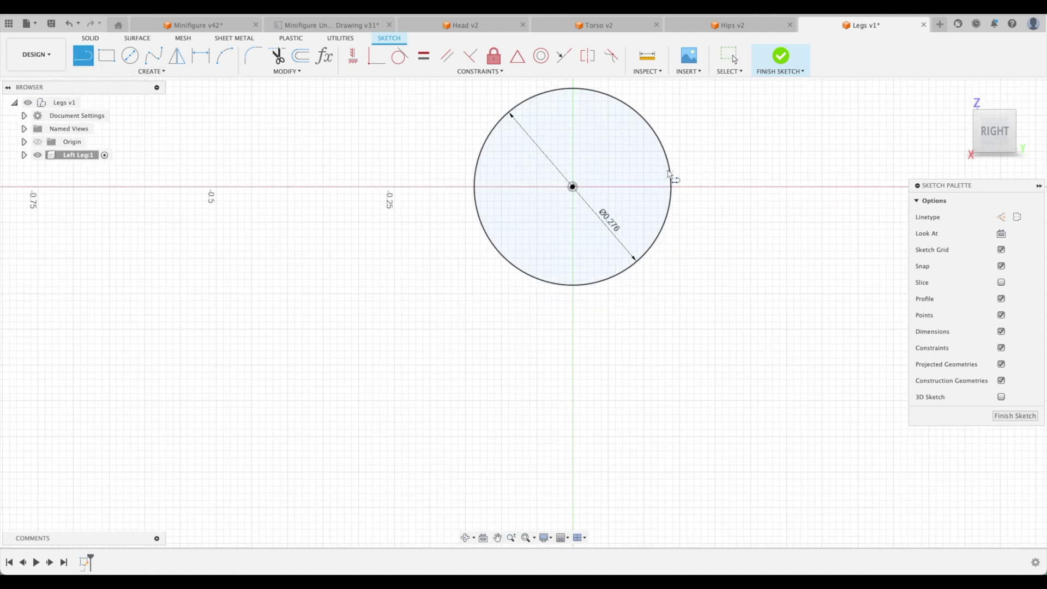
left_click(664, 241)
scroll(662, 376, "down", 1)
scroll(662, 372, "down", 1)
middle_click_drag(714, 382, 660, 285)
left_click(609, 386)
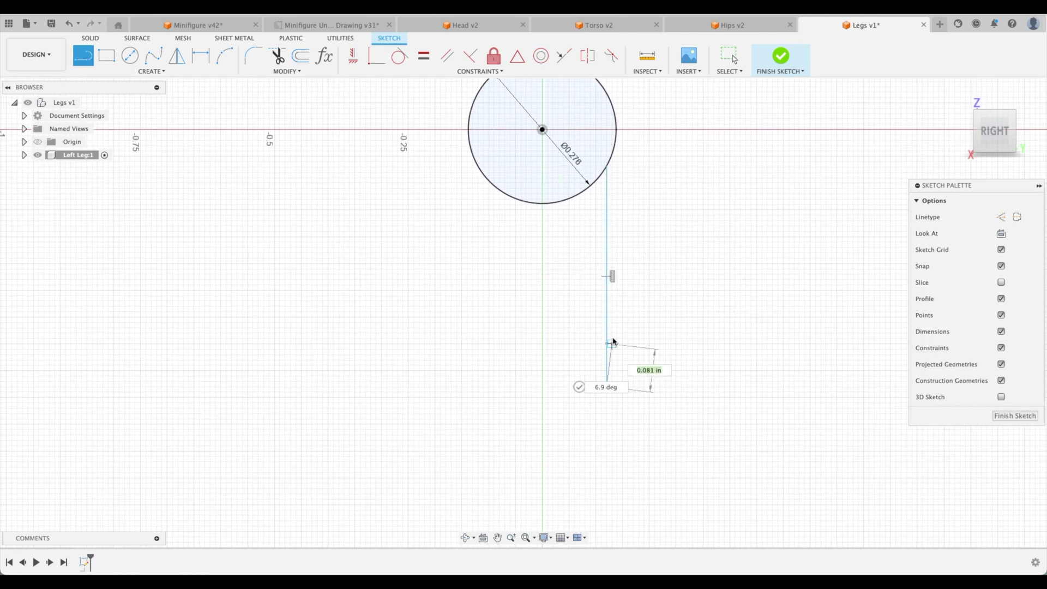
key("Escape")
Constrain the vertical line tangent to the circle
middle_click_drag(649, 238, 654, 311)
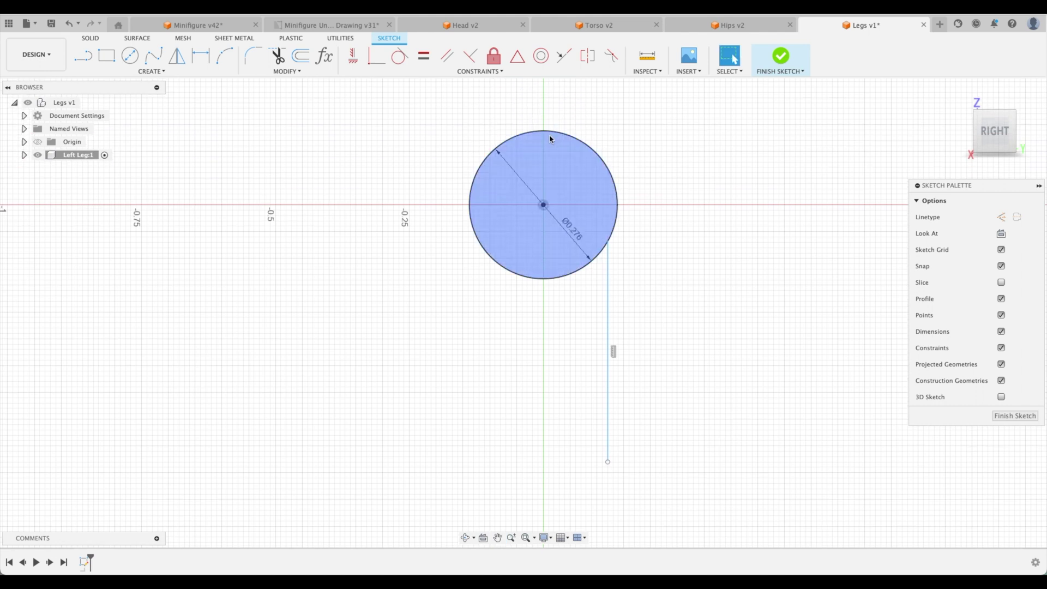
left_click(400, 58)
left_click(607, 241)
left_click(607, 253)
key("Escape")
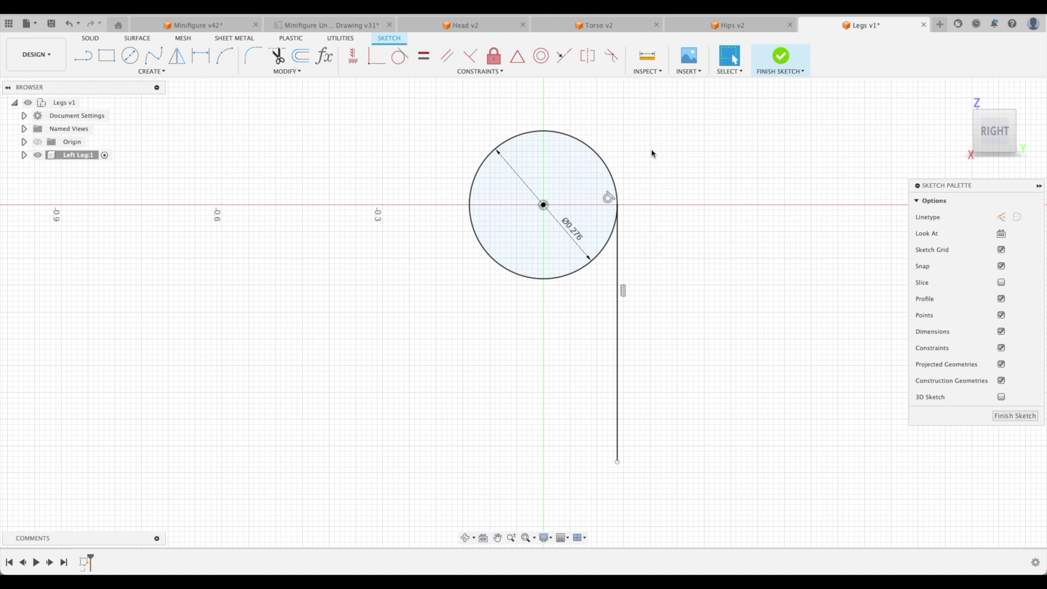
Dimension the vertical distance from the circle's centre to the line's lower endpoint as 0.425 in
key("d")
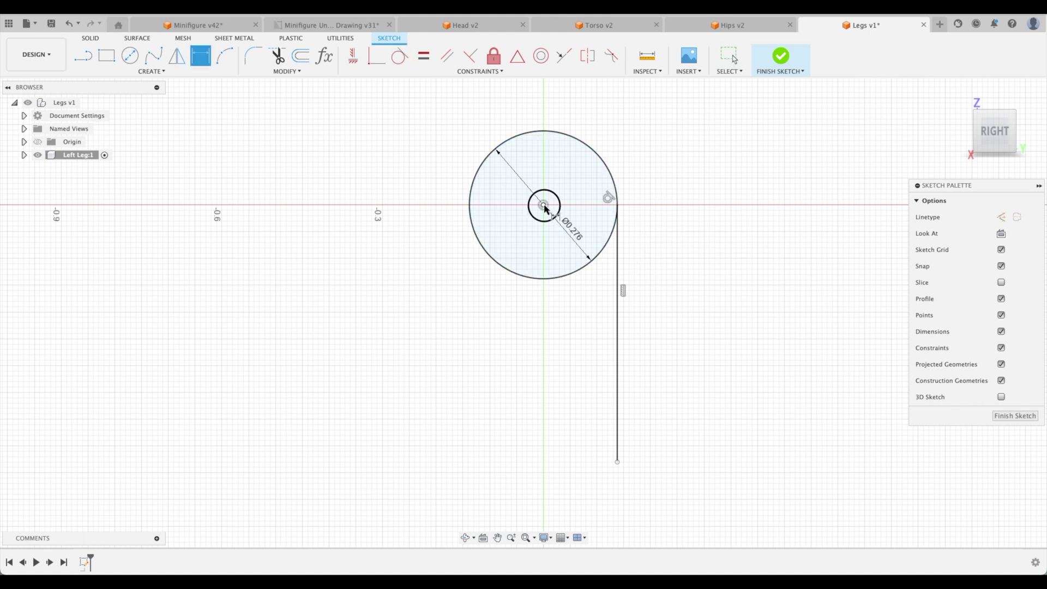
left_click(543, 205)
left_click(617, 444)
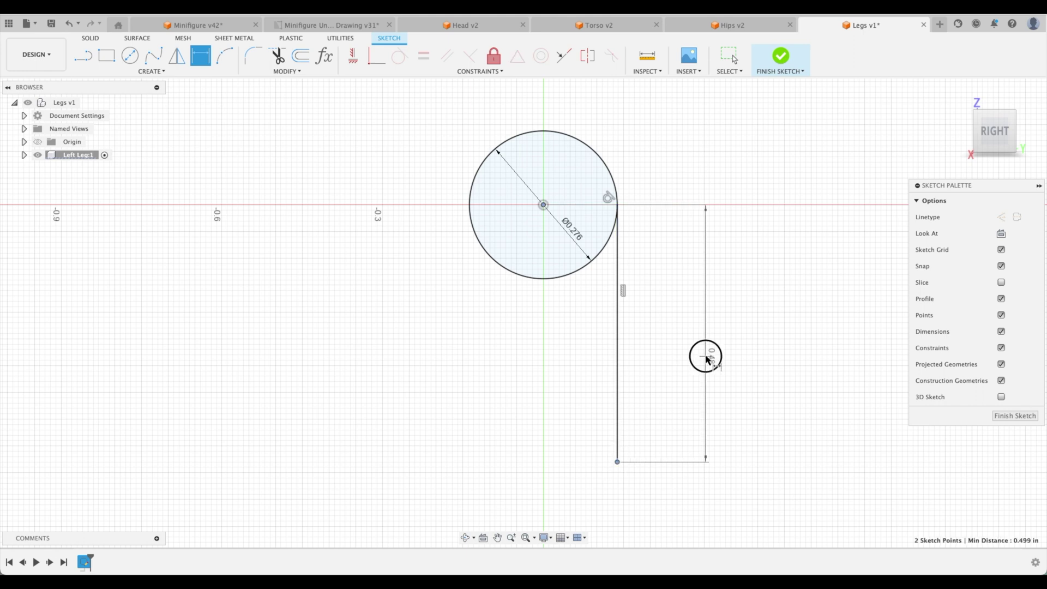
left_click(705, 355)
key("BackSpace")
key("Return")
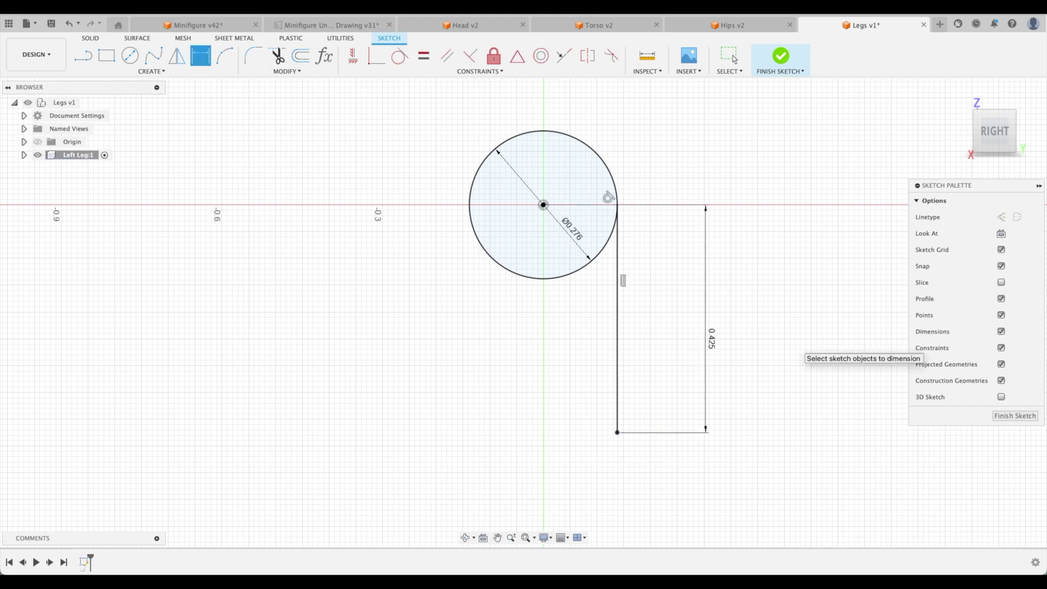
key("Escape")
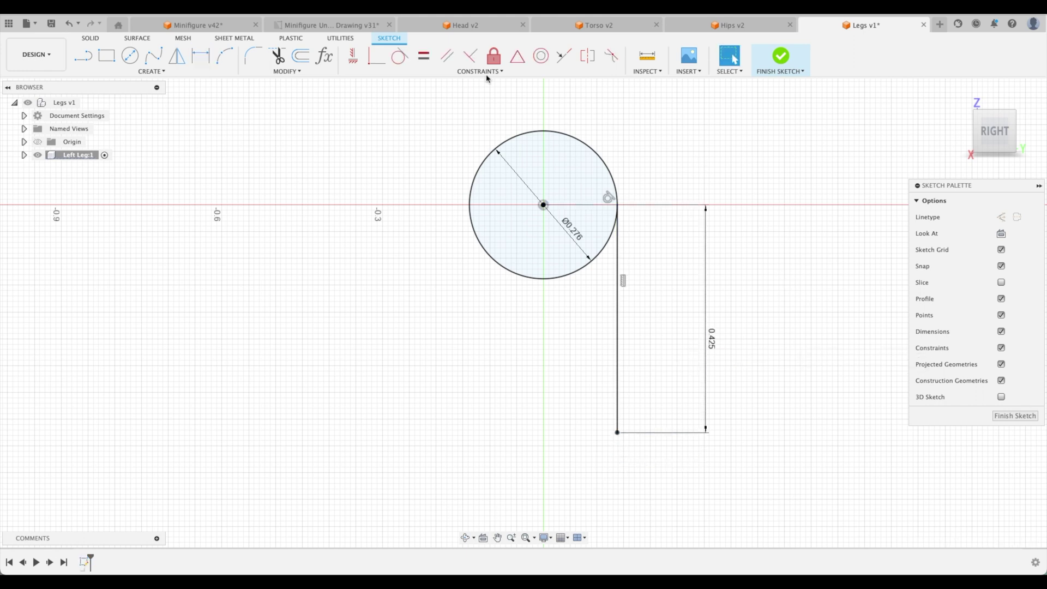
Check the side view in the Minifigure drawing, and sketch the foot outline in the Legs design from the line's lower end back up to the circle
left_click(339, 27)
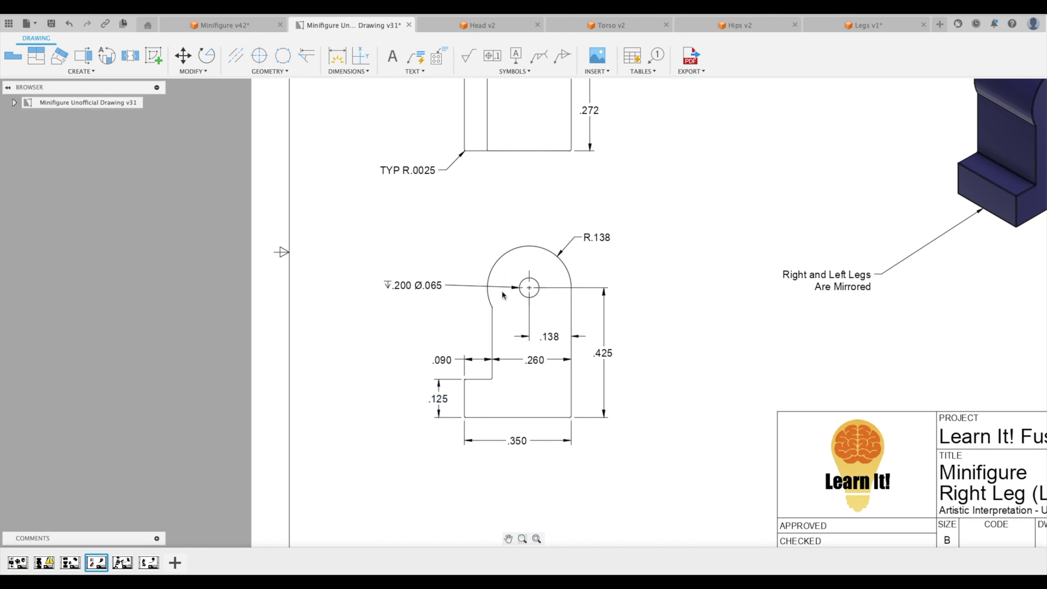
left_click(875, 27)
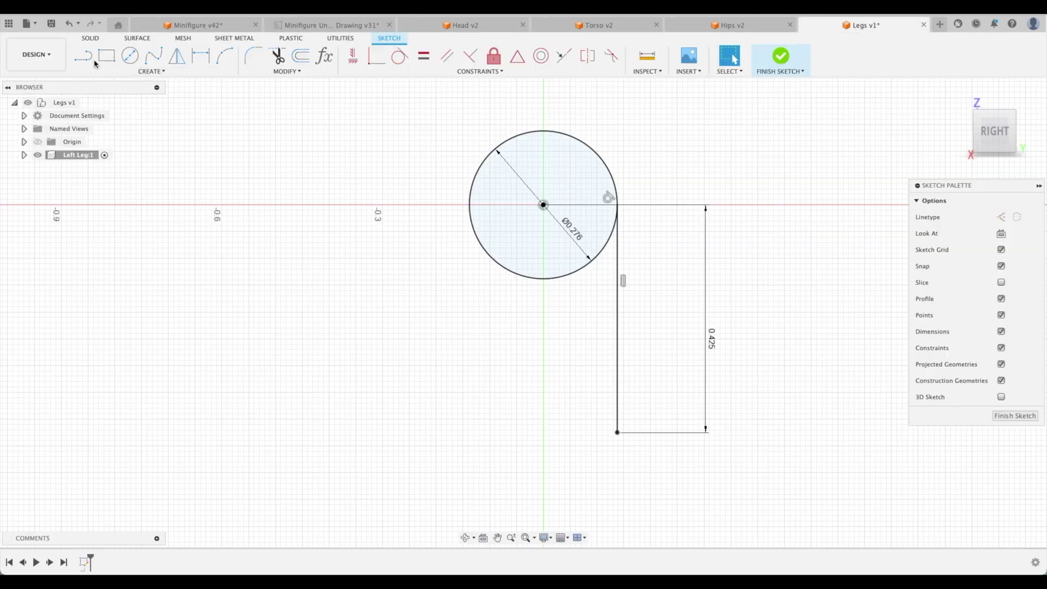
left_click(85, 58)
left_click(617, 433)
left_click(393, 433)
left_click(393, 360)
left_click(489, 360)
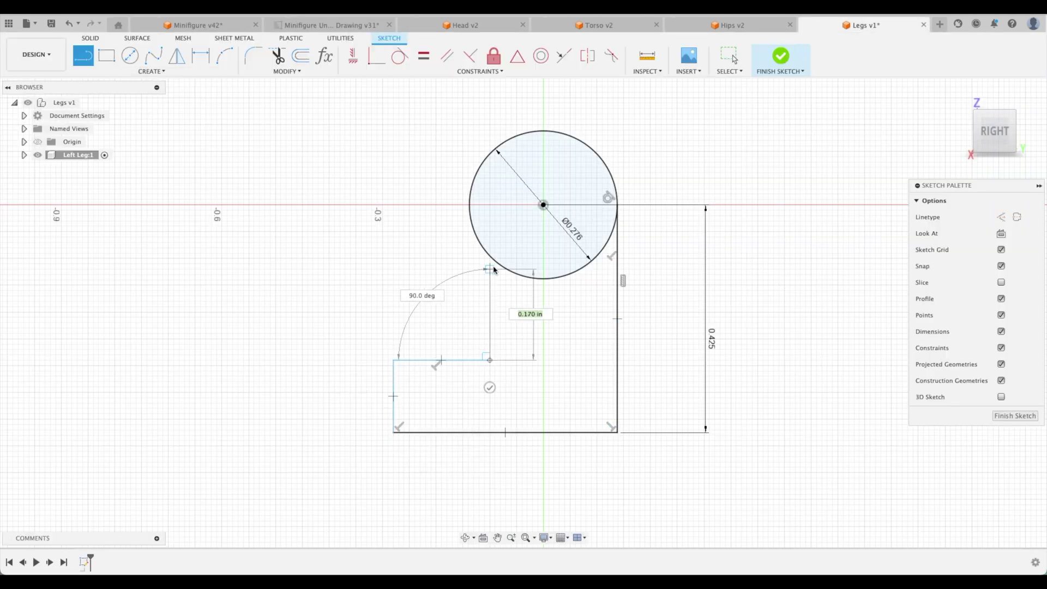
left_click(490, 257)
key("Escape")
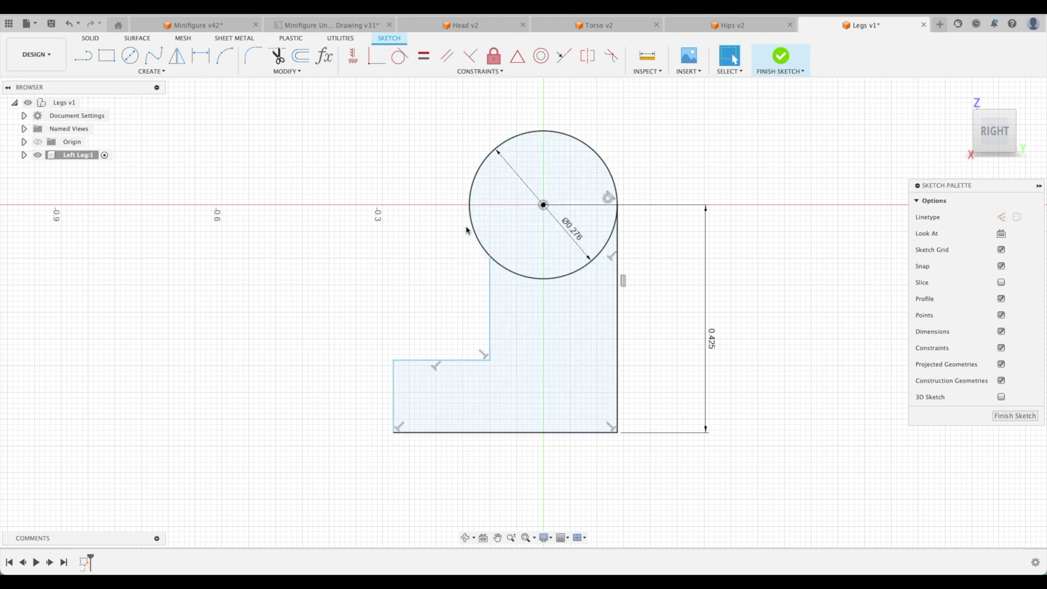
Check the side view's dimensions in the Minifigure drawing, and set the width between the leg's two vertical edges to 0.26 in the Legs sketch
left_click(355, 25)
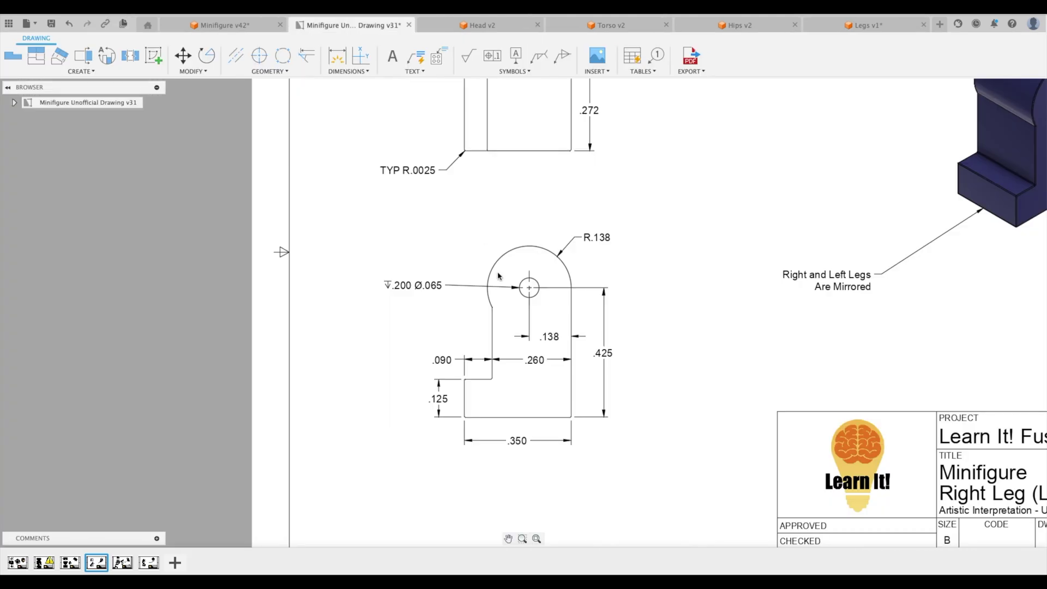
scroll(497, 272, "up", 2)
middle_click_drag(498, 273, 502, 311)
middle_click_drag(663, 397, 661, 390)
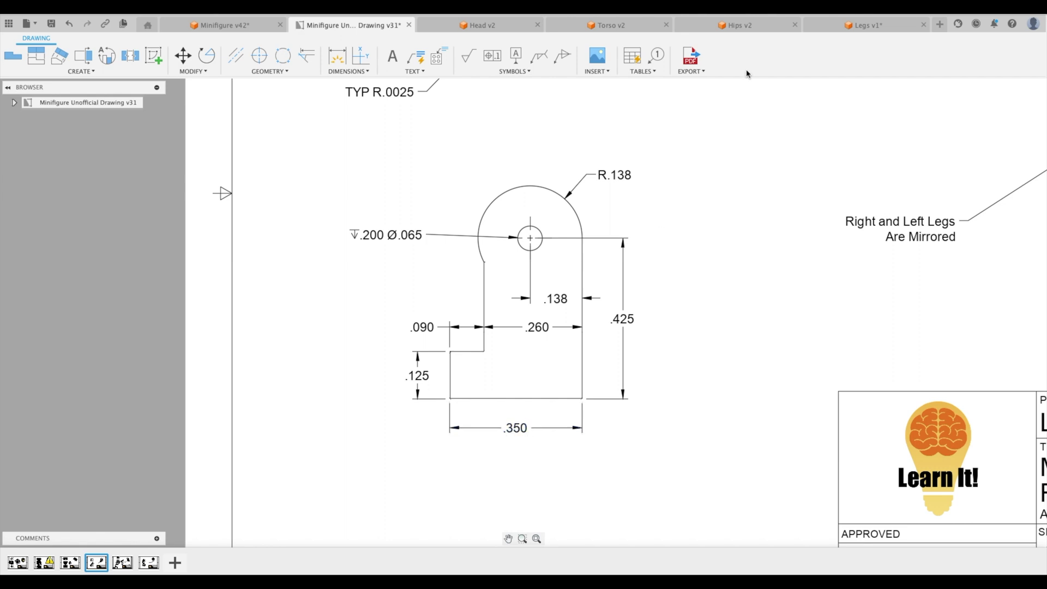
left_click(864, 27)
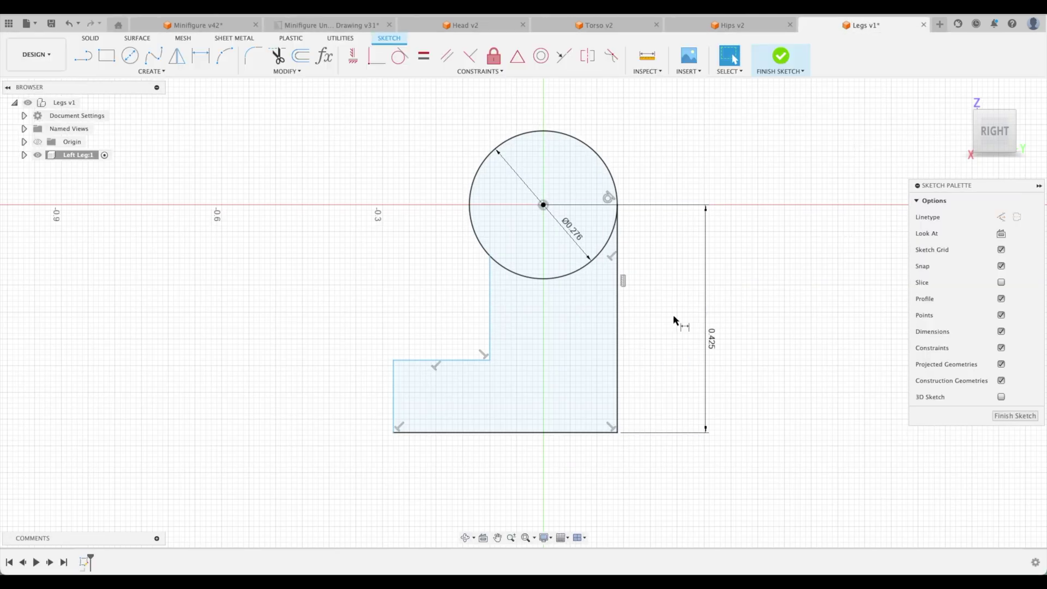
left_click(617, 322)
left_click(489, 322)
left_click(557, 334)
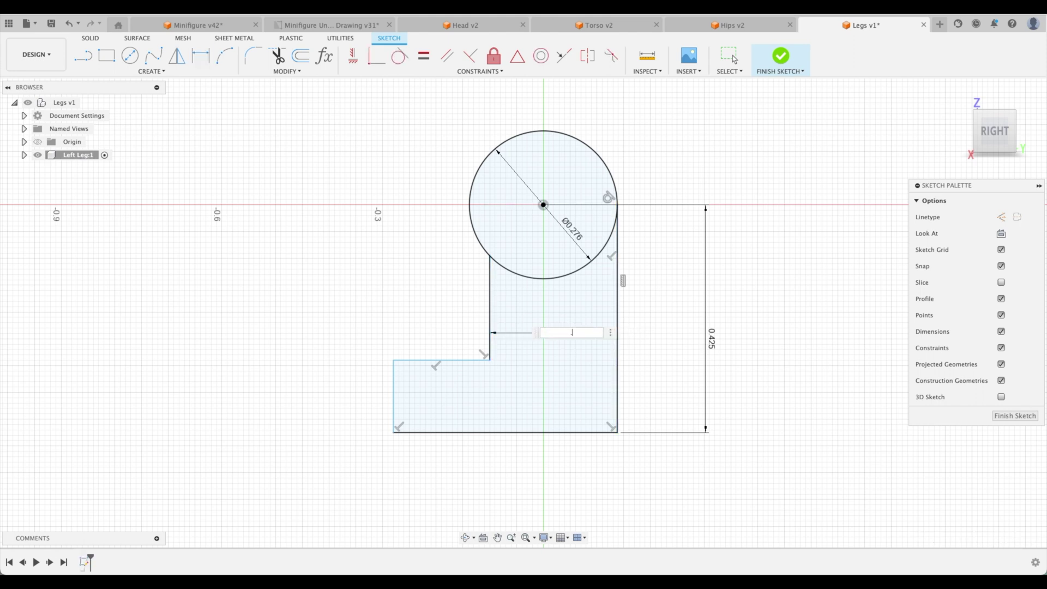
key("Return")
Dimension the foot's bottom edge to an overall length of 0.35 in
left_click(498, 437)
left_click(497, 476)
type(".3")
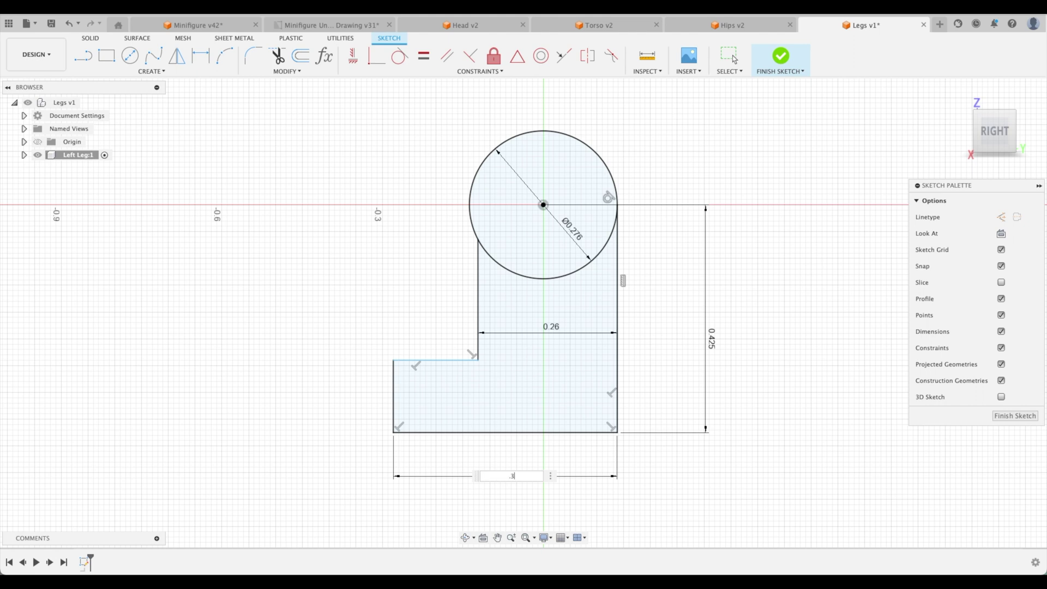
type("5")
key("Return")
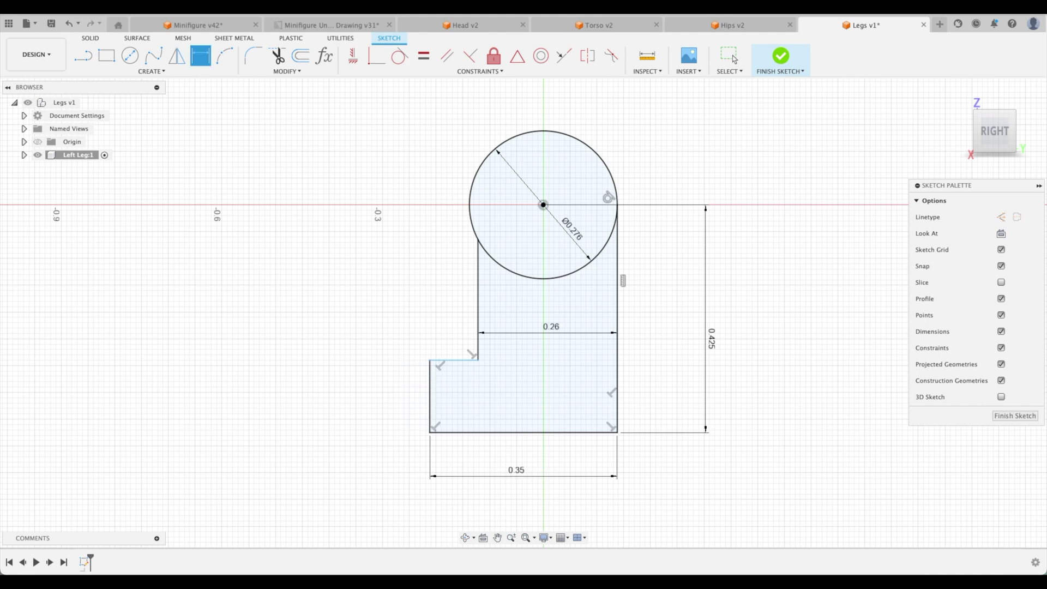
Set the height of the foot's front edge to 0.125 in, and check the length of the toe's top edge
left_click(430, 397)
left_click(381, 393)
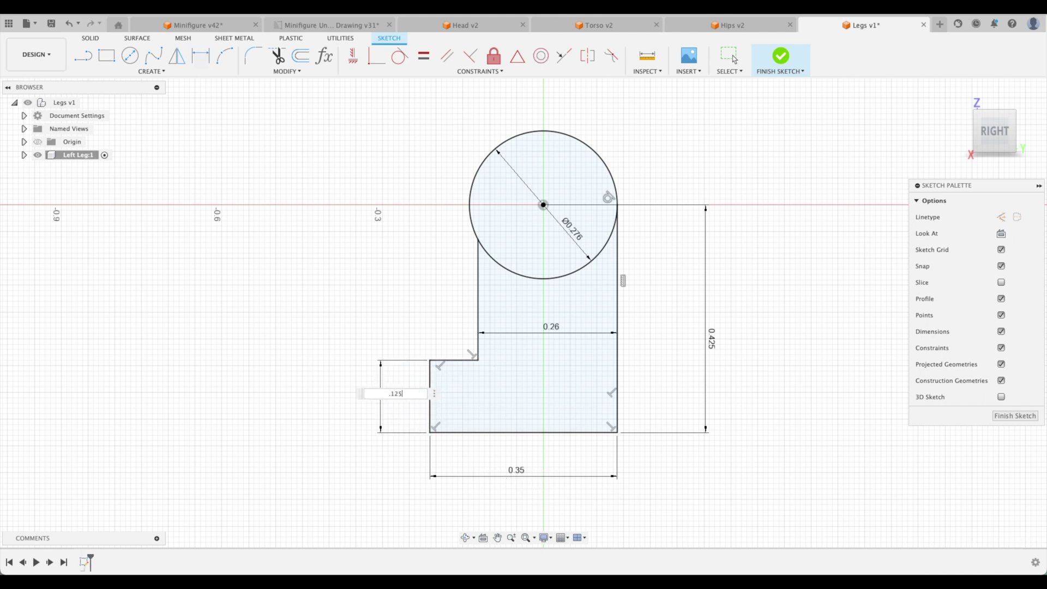
type(".125")
key("Return")
key("Escape")
left_click(452, 363)
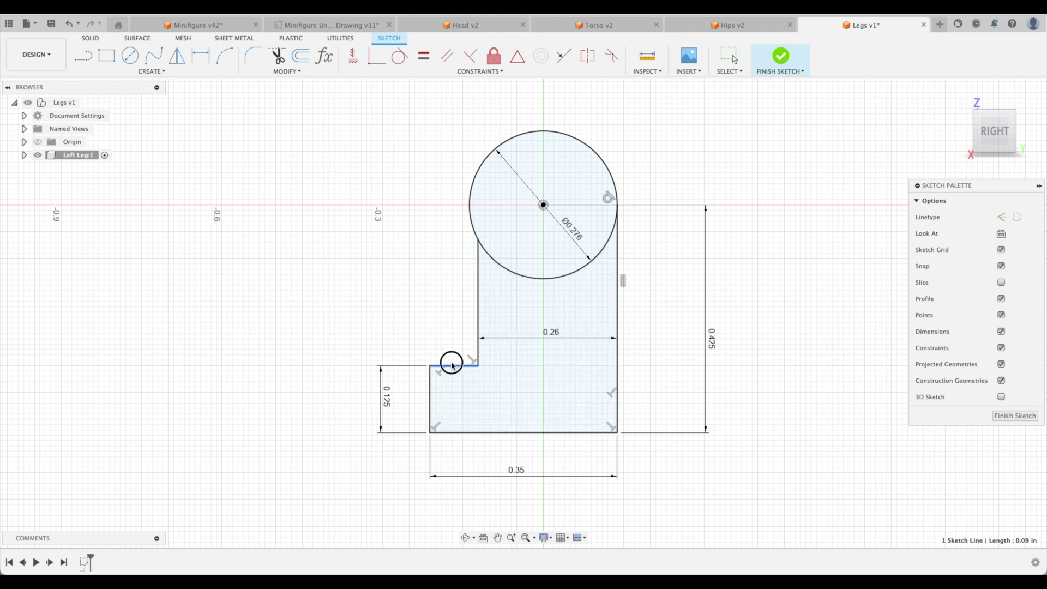
left_click(428, 383)
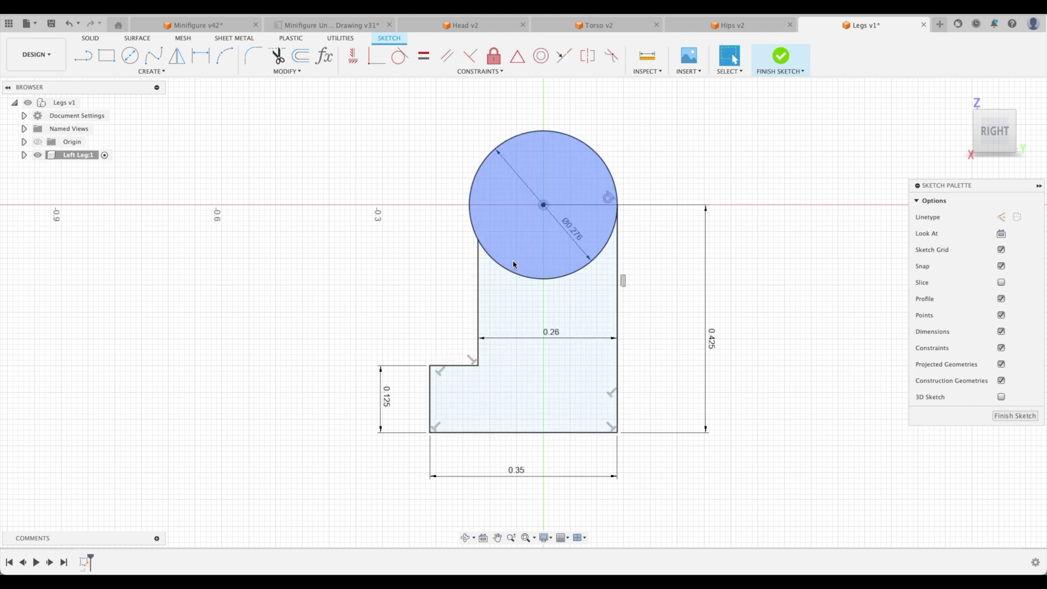
Trim away the circle's lower arc inside the leg to leave one closed profile, and finish the sketch
left_click(276, 57)
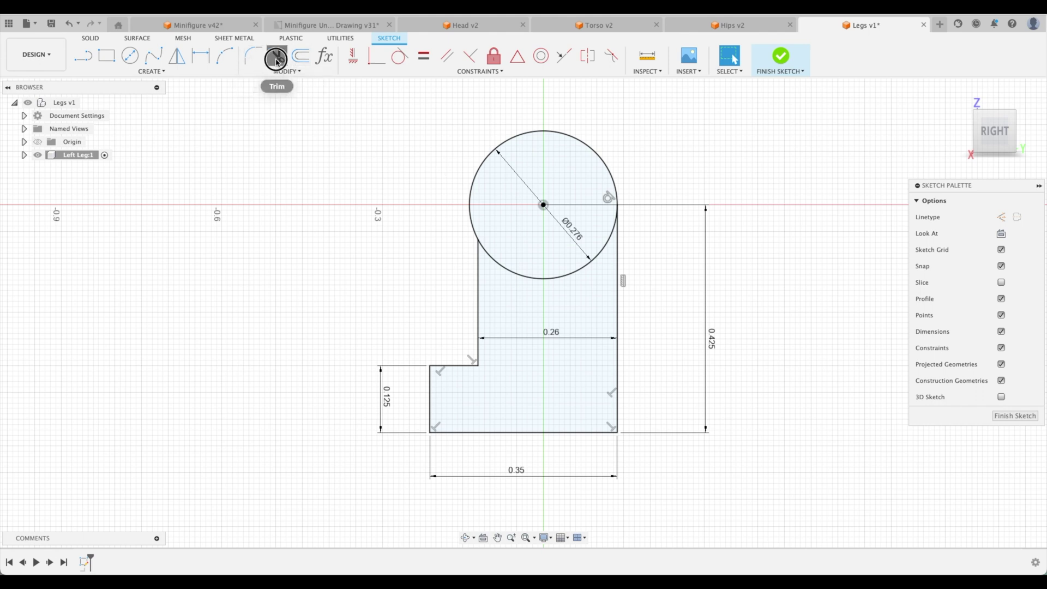
left_click(521, 279)
key("Escape")
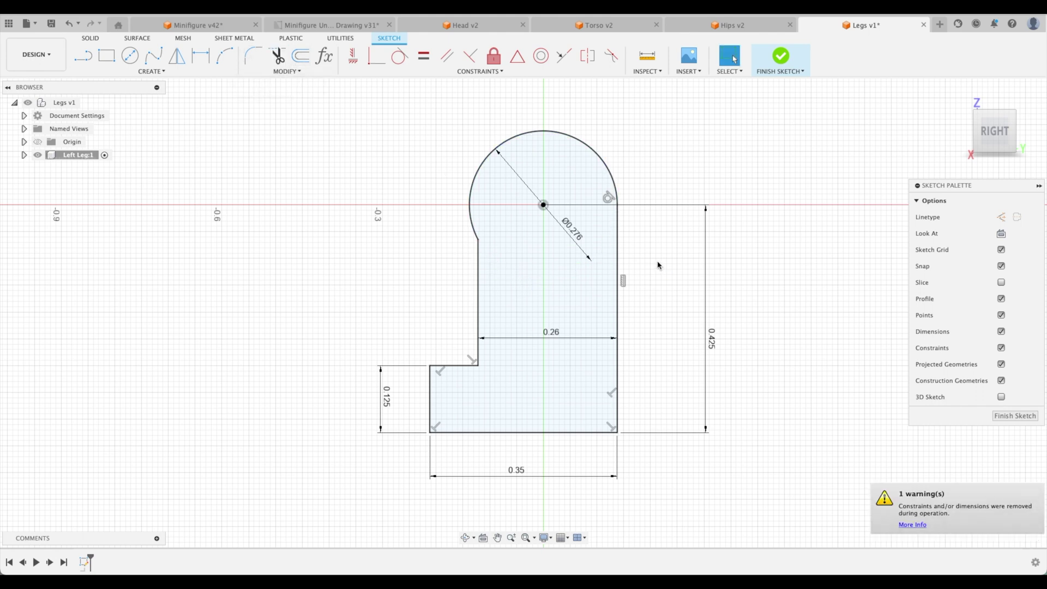
left_click(544, 287)
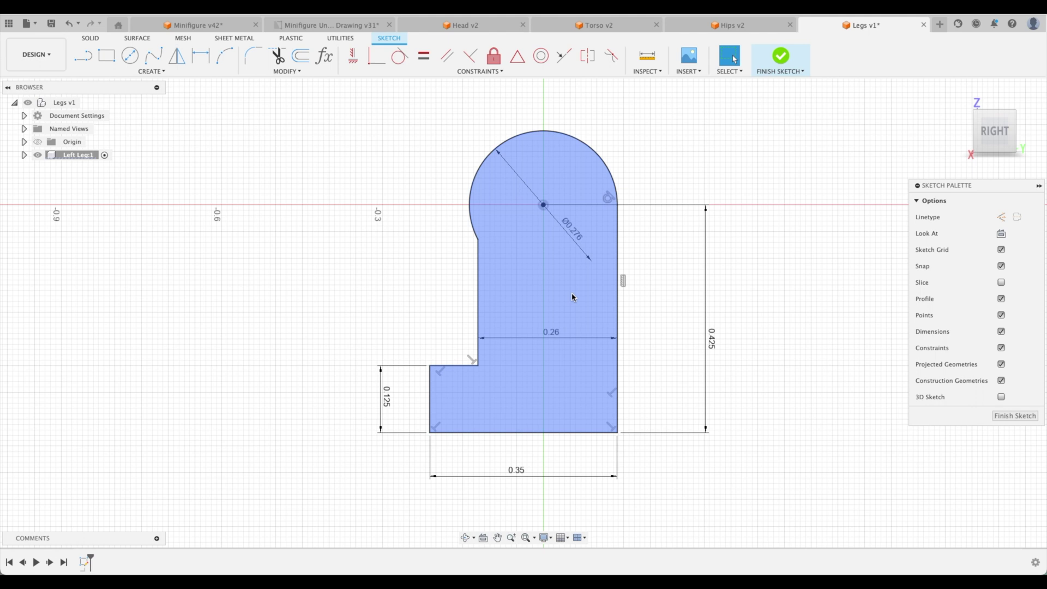
left_click(631, 171)
left_click(529, 300)
left_click(853, 364)
left_click(1014, 416)
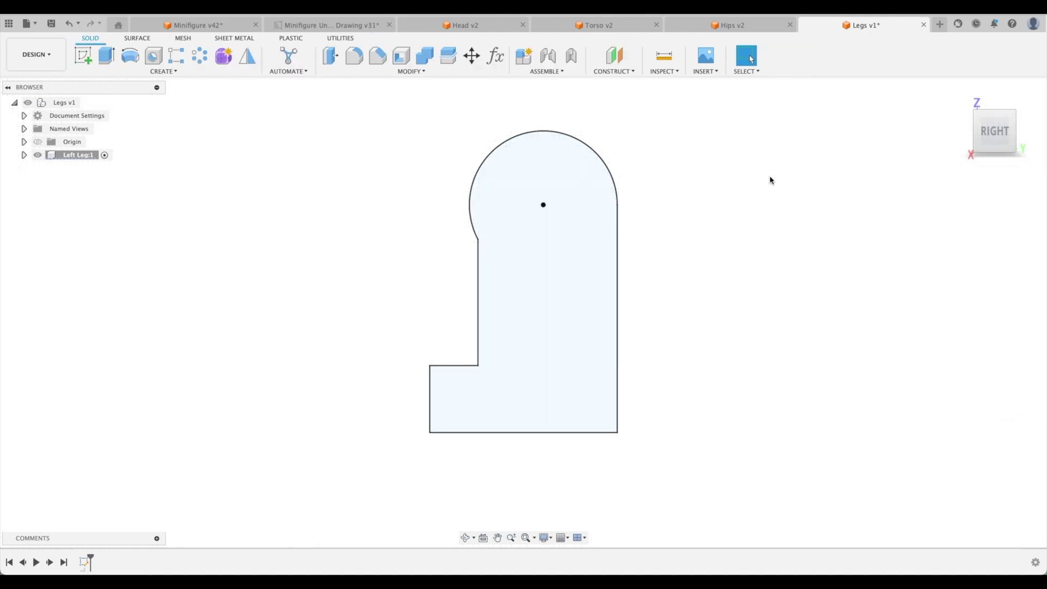
Examine the leg's top, side and isometric views in the Minifigure drawing for the extrusion width, hole and edge radius
left_click(544, 304)
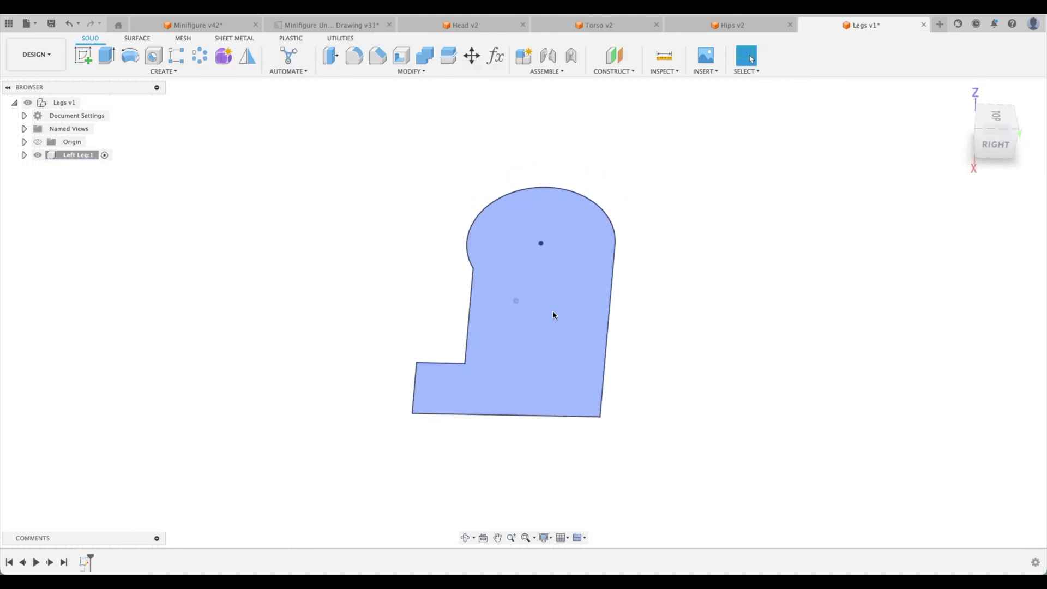
middle_click_drag(552, 315, 567, 313, "shift")
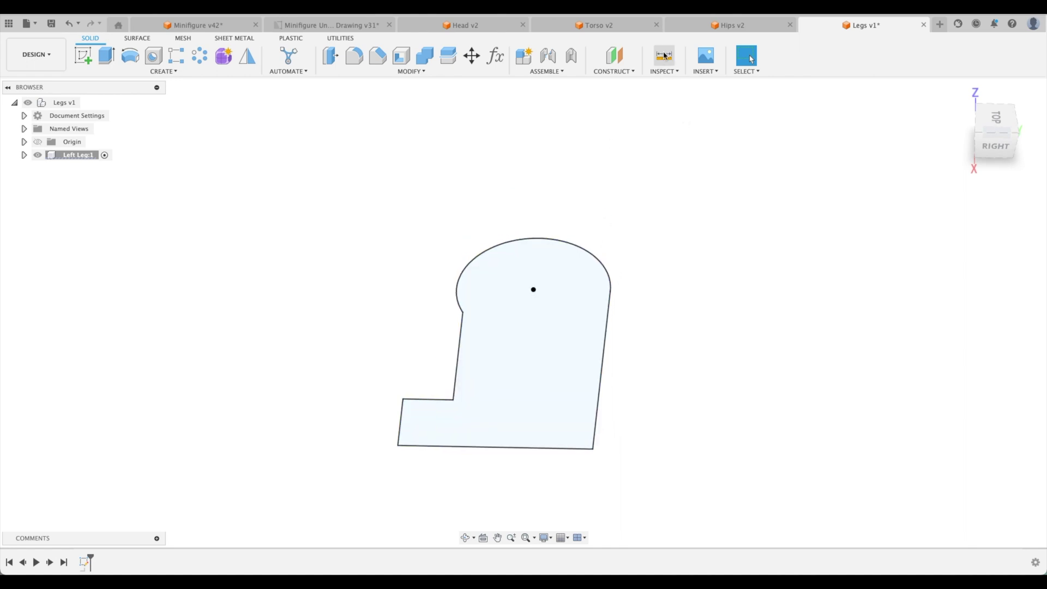
left_click(338, 26)
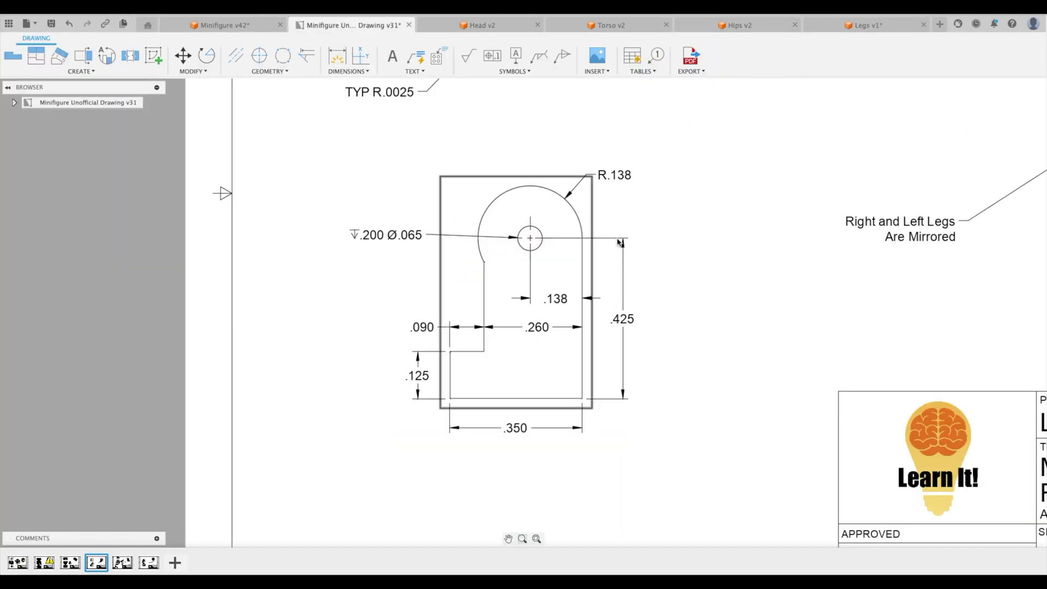
scroll(627, 238, "down", 3)
scroll(668, 217, "up", 1)
mouse_move(668, 217)
middle_mouse_down()
mouse_move(654, 322)
mouse_move(695, 169)
middle_mouse_up()
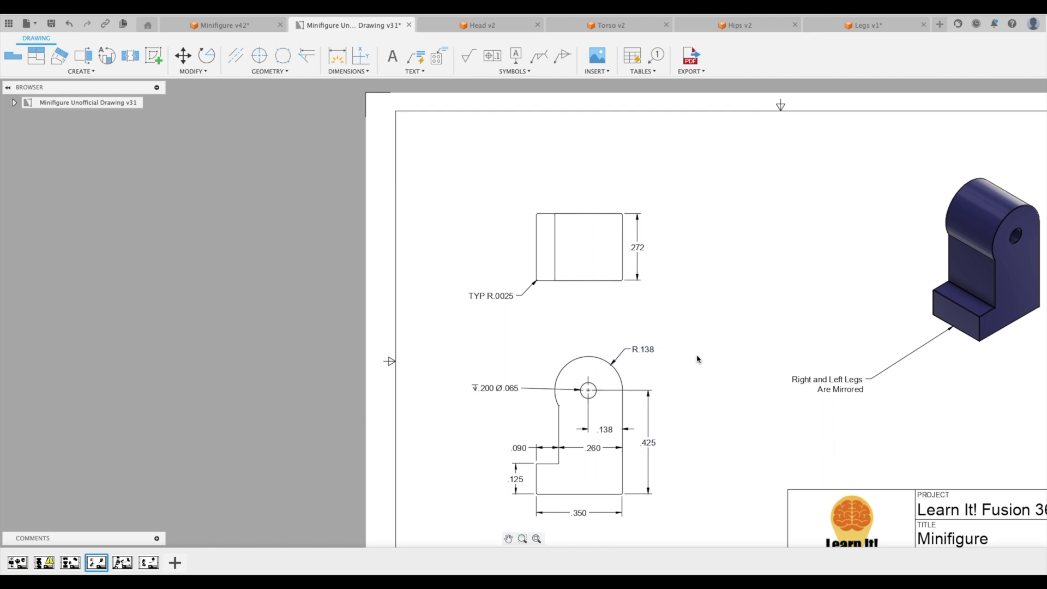
middle_click_drag(720, 333, 595, 198)
scroll(595, 198, "down", 1)
middle_click_drag(823, 267, 831, 284)
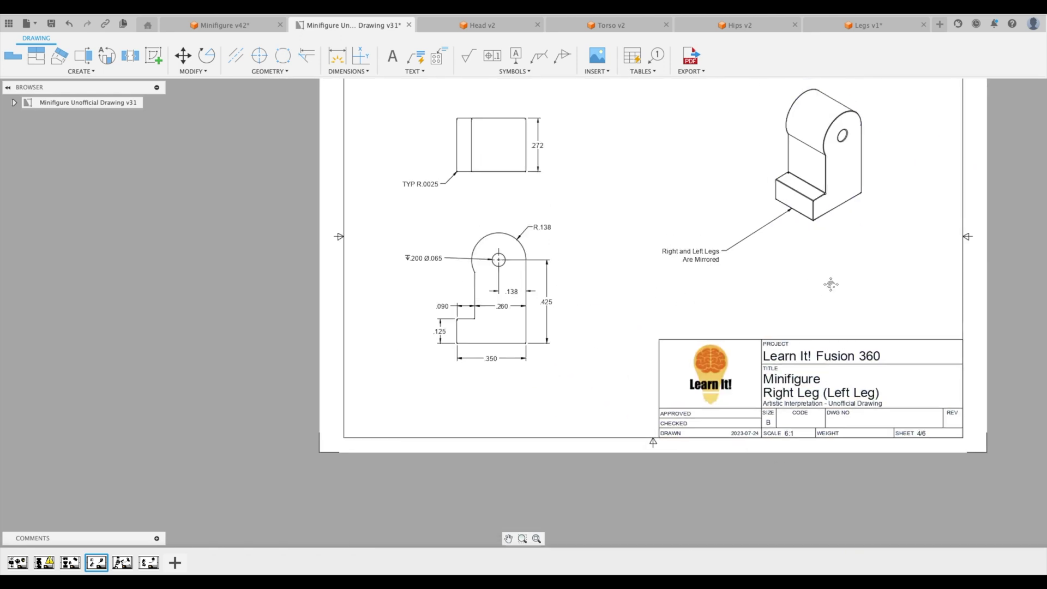
scroll(608, 272, "up", 3)
scroll(758, 387, "down", 1)
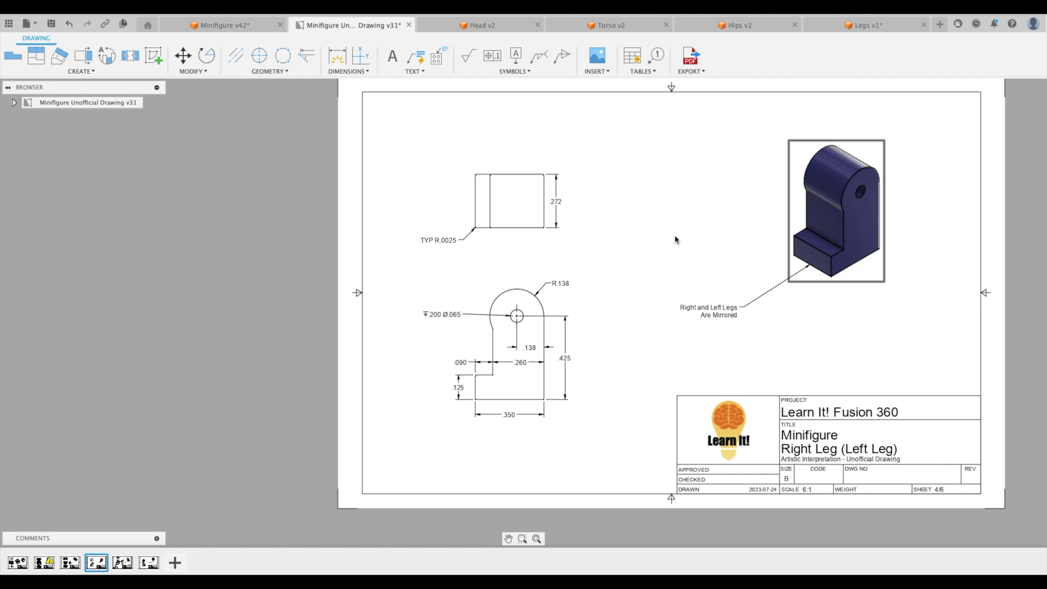
Extrude the leg profile in the Legs design to the drawing's width of 0.272 in as a new body
left_click(849, 27)
left_click(113, 60)
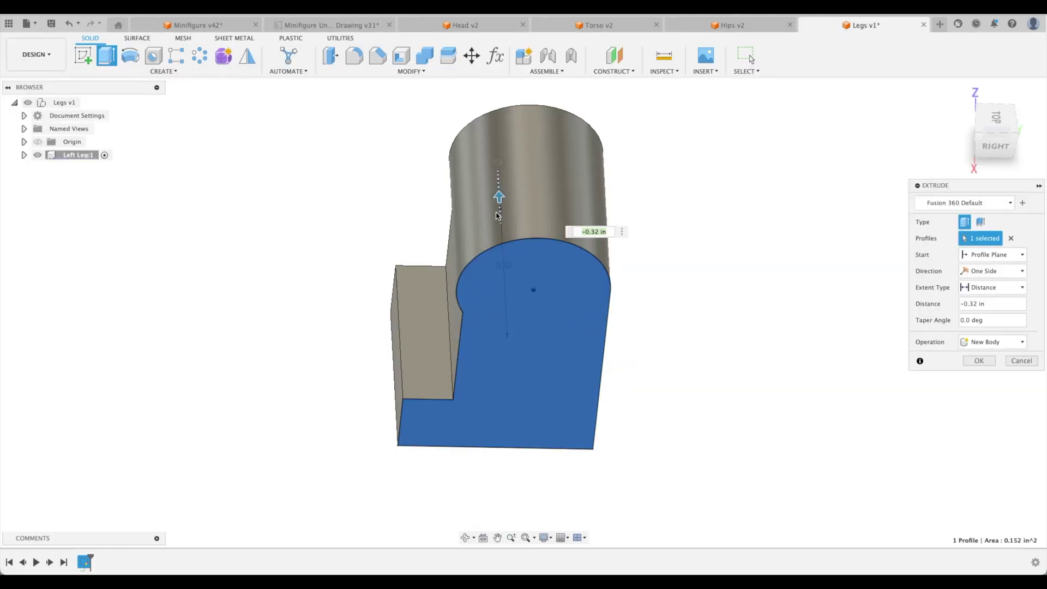
key("Return")
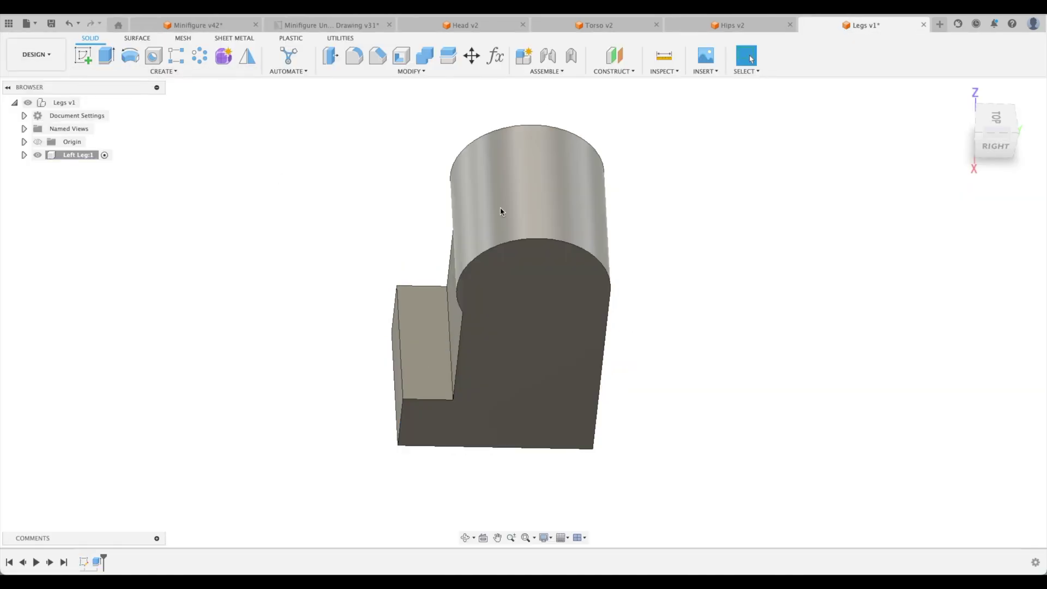
Check the hole's size in the drawing, and sketch a 0.065 in diameter circle at the rounded top's centre on the leg's left side face
middle_click_drag(708, 258, 491, 220, "shift")
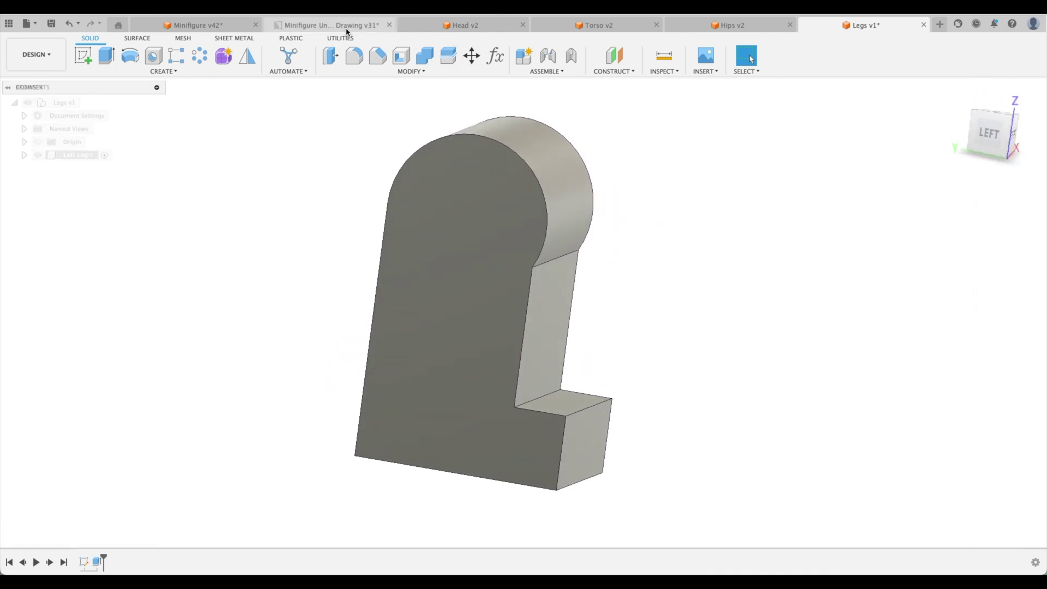
left_click(346, 28)
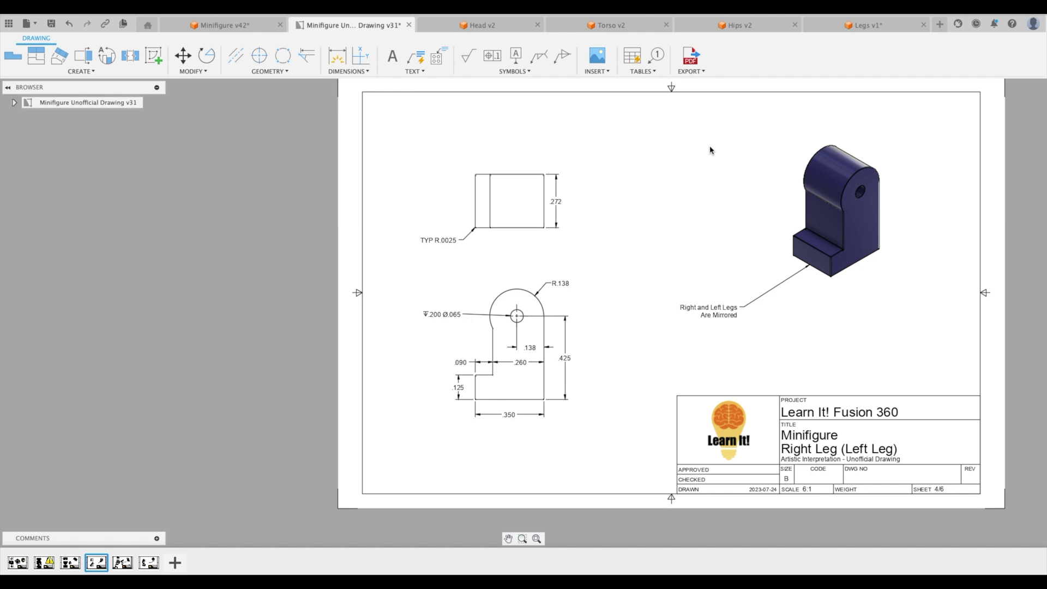
left_click(861, 27)
left_click(83, 56)
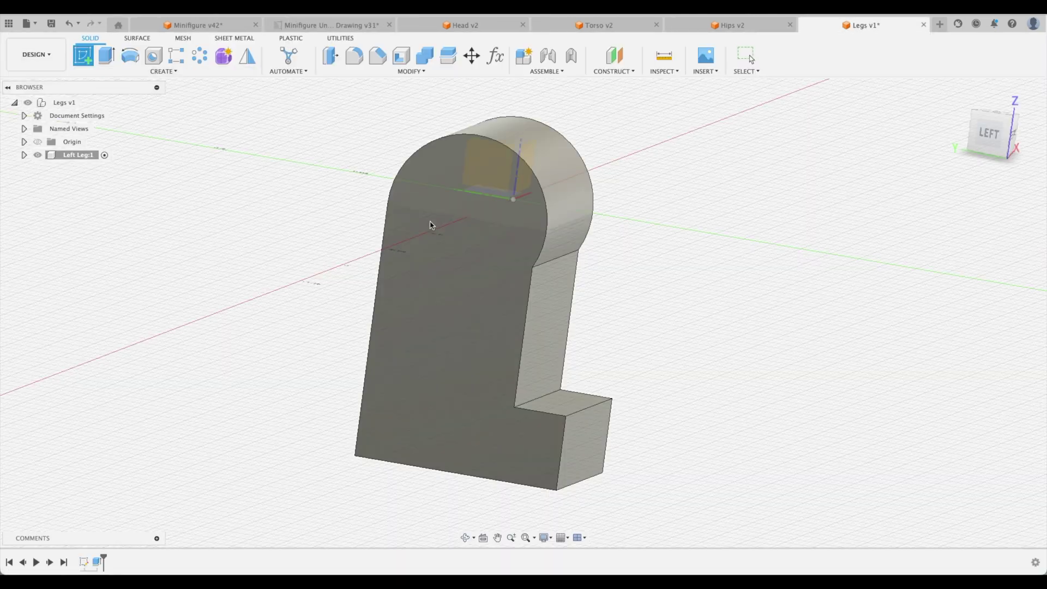
left_click(451, 245)
key("c")
left_click(523, 312)
key("Return")
key("Escape")
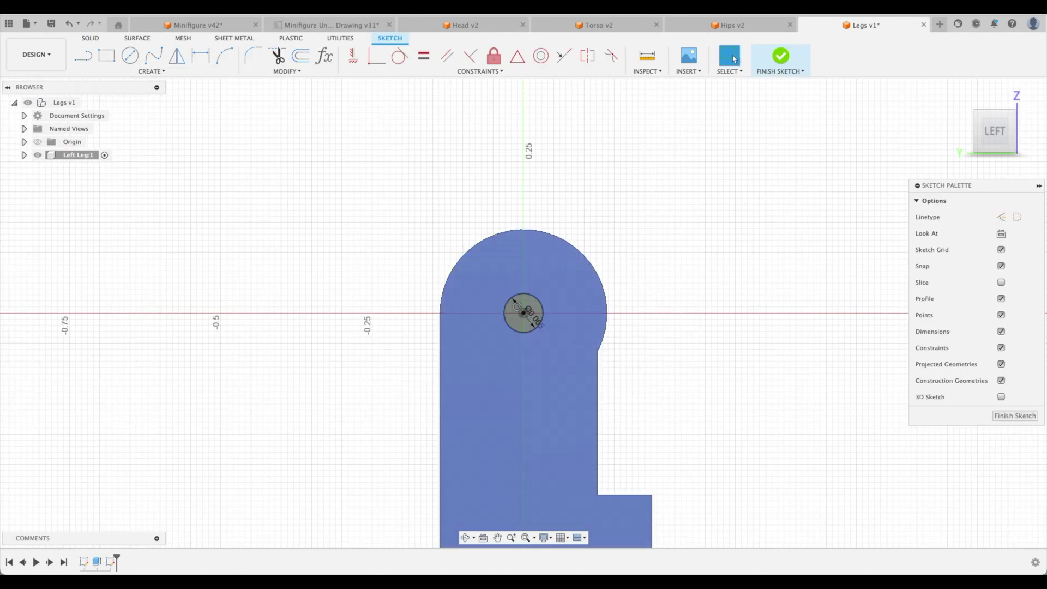
left_click(521, 242)
middle_click_drag(528, 321, 523, 326, "shift")
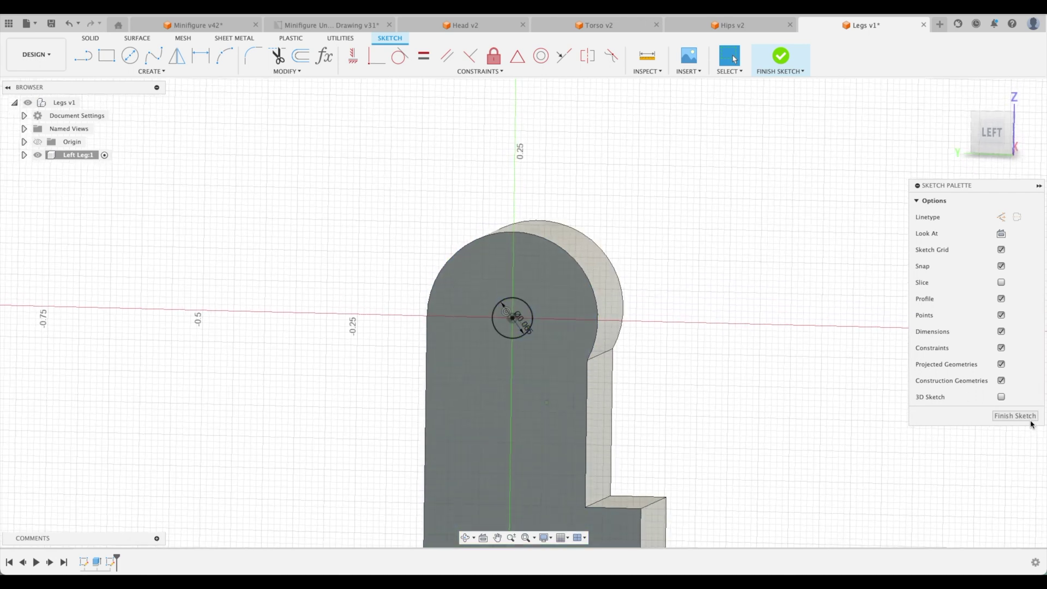
left_click(1028, 418)
Cut the hole circle 0.2 in deep into the leg with an Extrude
left_click(114, 62)
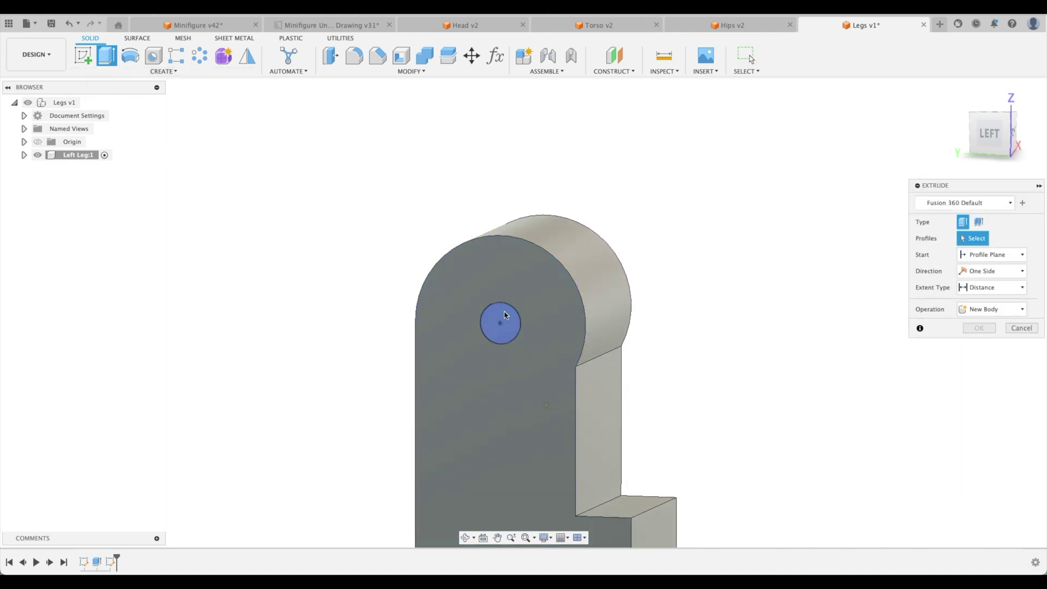
left_click(502, 322)
left_click_drag(501, 319, 515, 315)
middle_click_drag(516, 303, 520, 312, "shift")
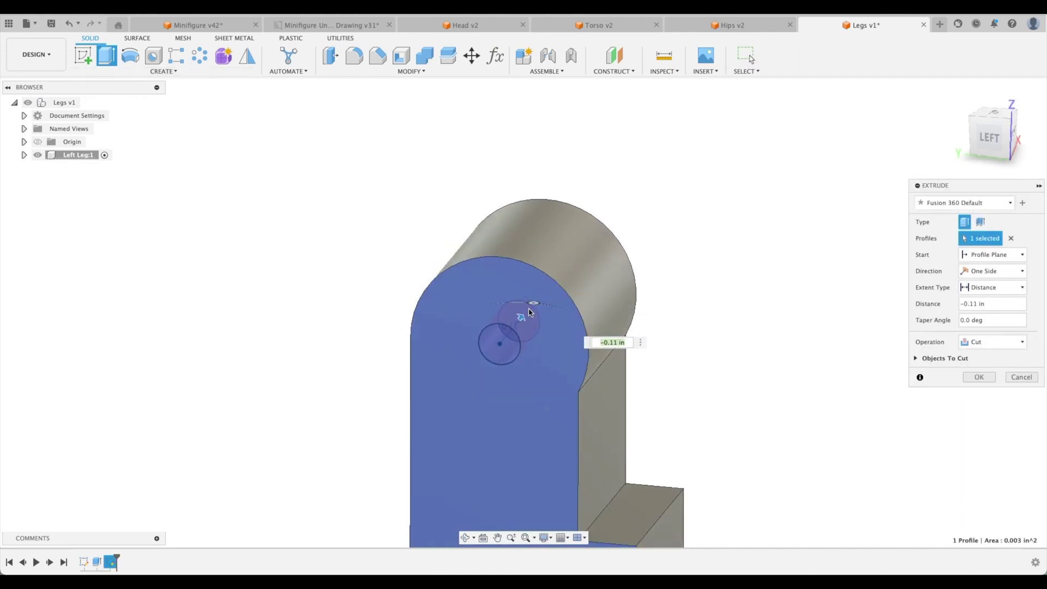
type("-0.2")
key("Return")
Fillet the edges of both side faces and the remaining foot edges with the drawing's 0.0025 in radius
middle_click_drag(688, 301, 692, 234, "shift")
left_click(958, 95)
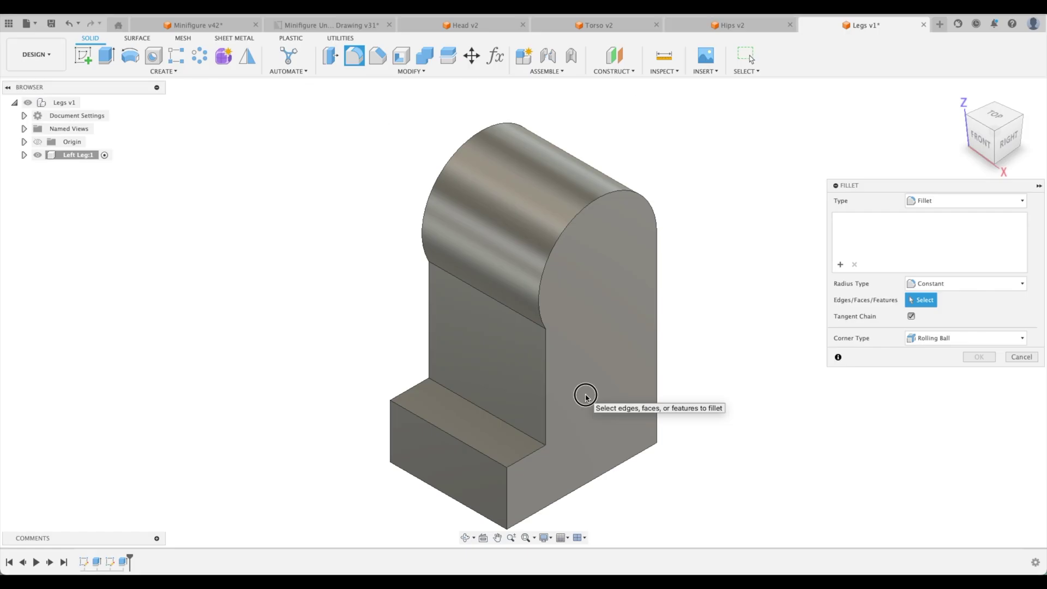
left_click(586, 398)
middle_click_drag(586, 398, 463, 349, "shift")
left_click(451, 359)
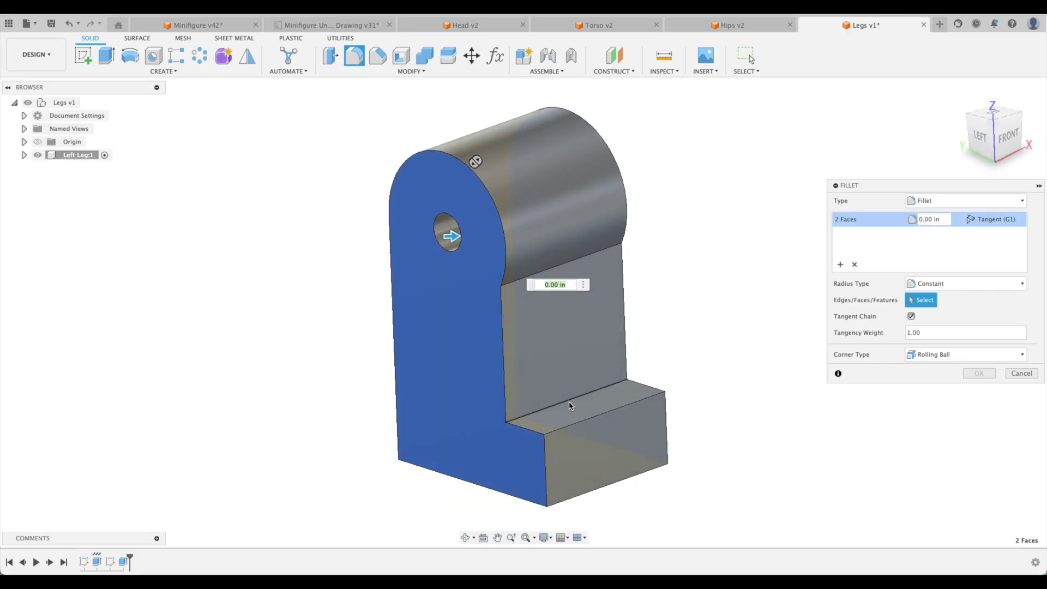
left_click(573, 406)
middle_click_drag(604, 481, 852, 404, "shift")
left_click(557, 458)
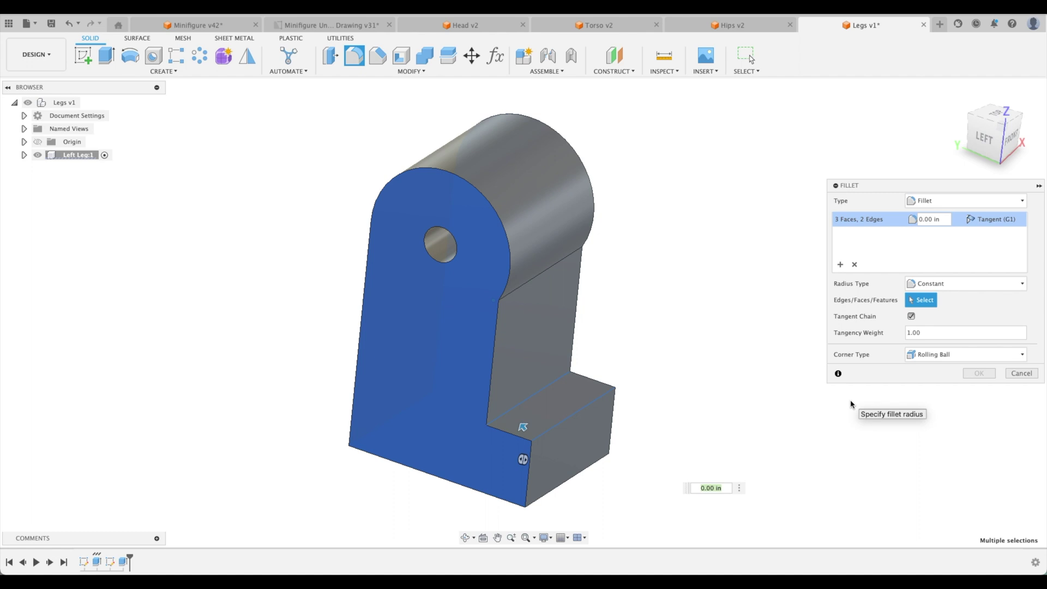
key("Return")
Mirror the Left Leg component about its side face containing the hole
middle_click_drag(851, 404, 861, 387, "shift")
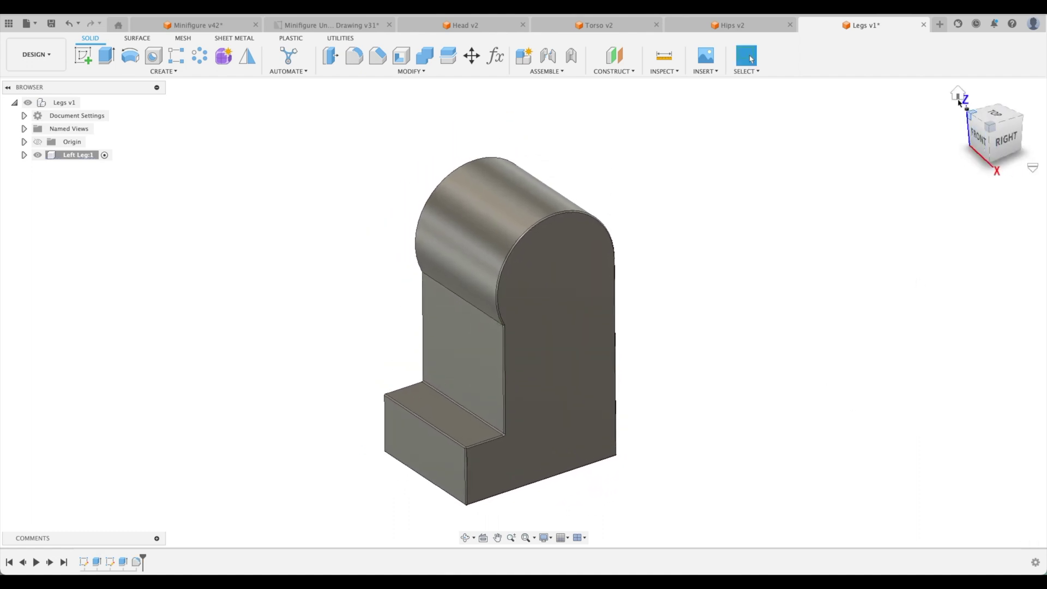
left_click(958, 97)
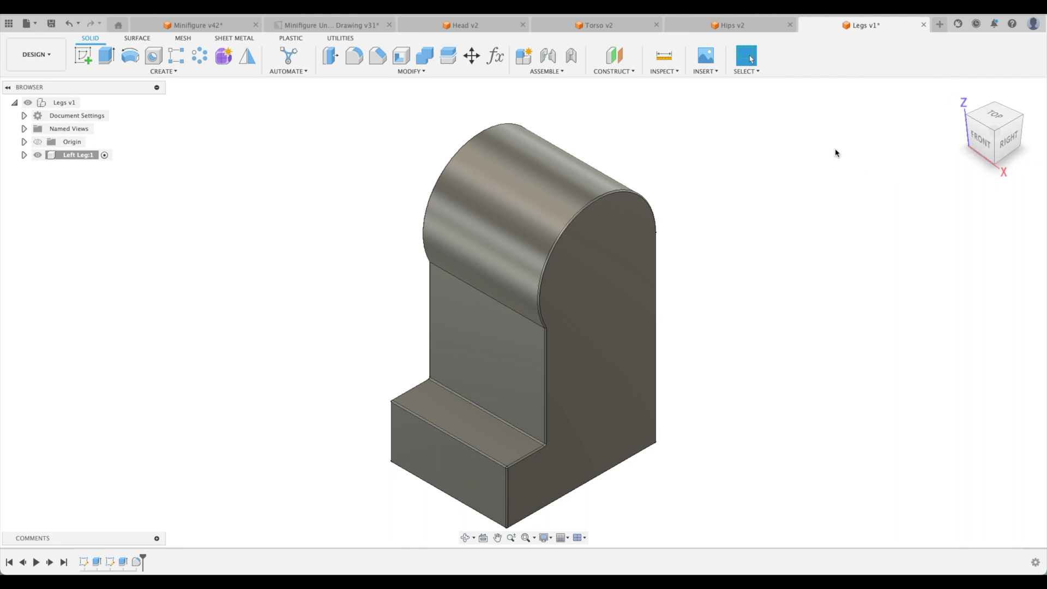
left_click(247, 59)
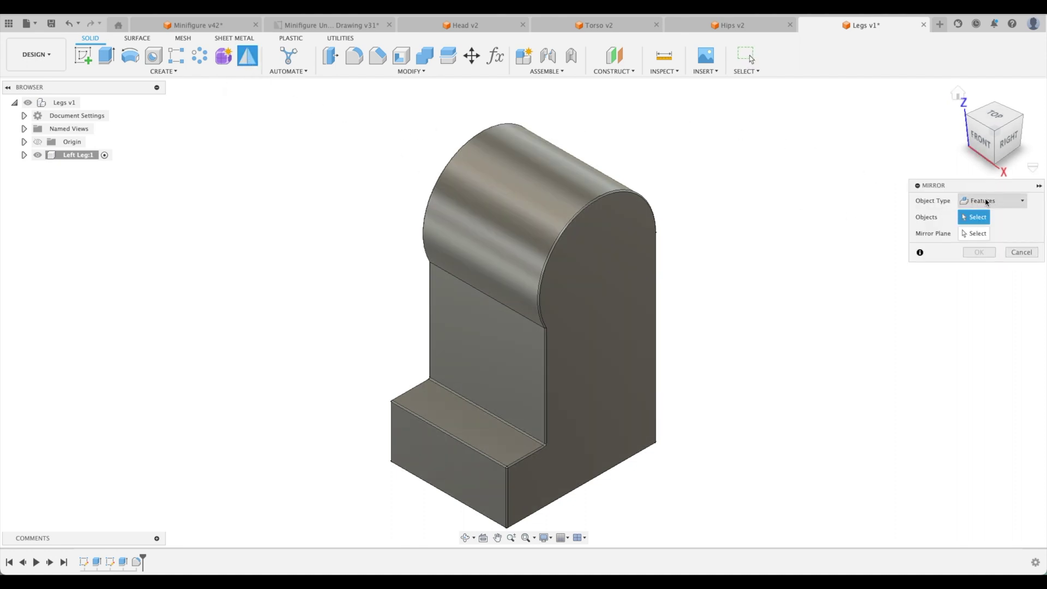
left_click(985, 201)
left_click(982, 244)
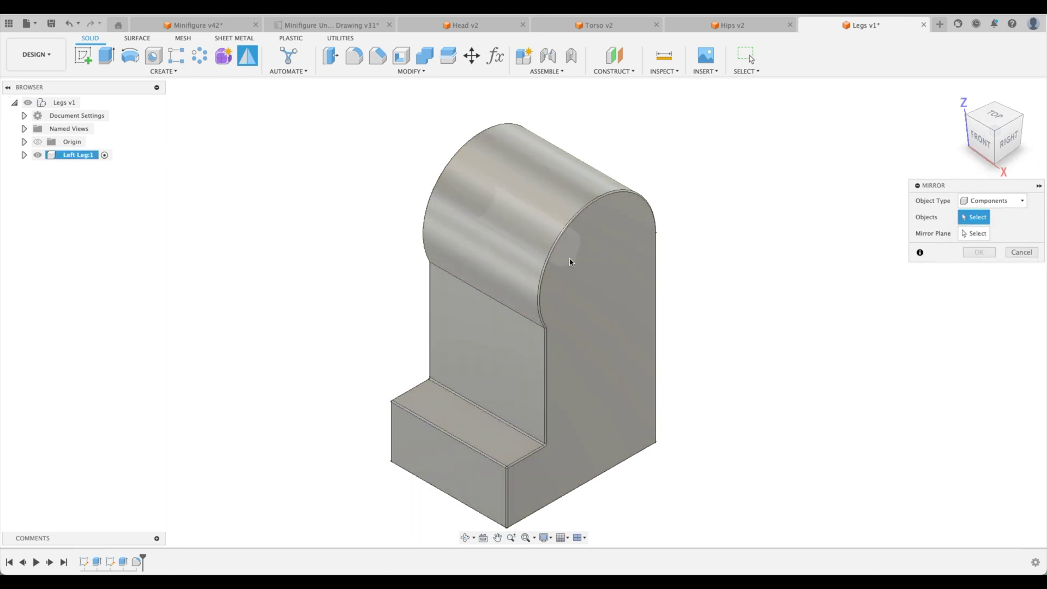
left_click(569, 262)
left_click(977, 236)
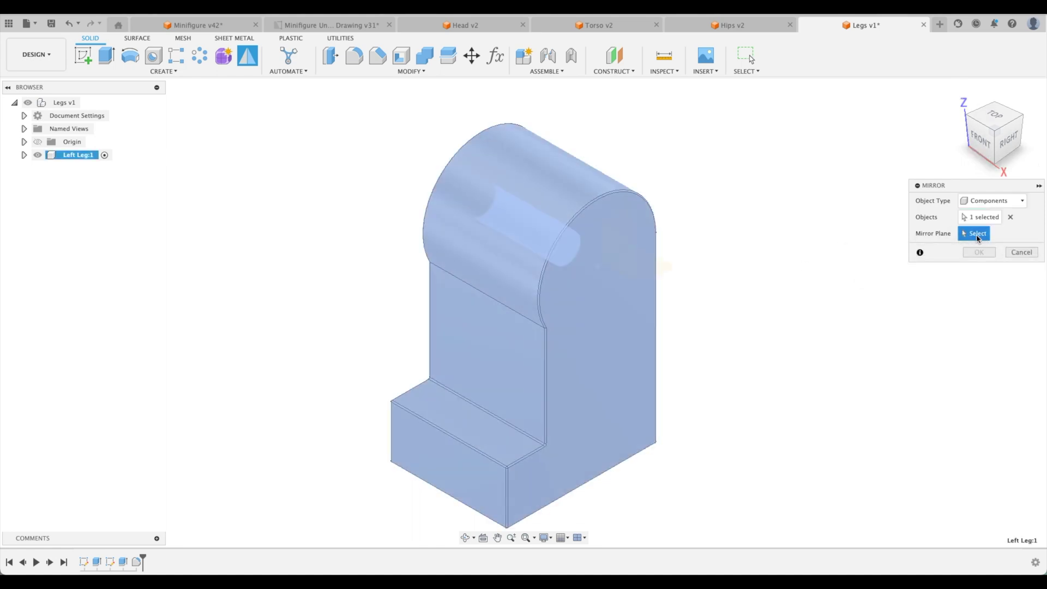
scroll(868, 292, "down", 5)
scroll(842, 293, "up", 5, "shift")
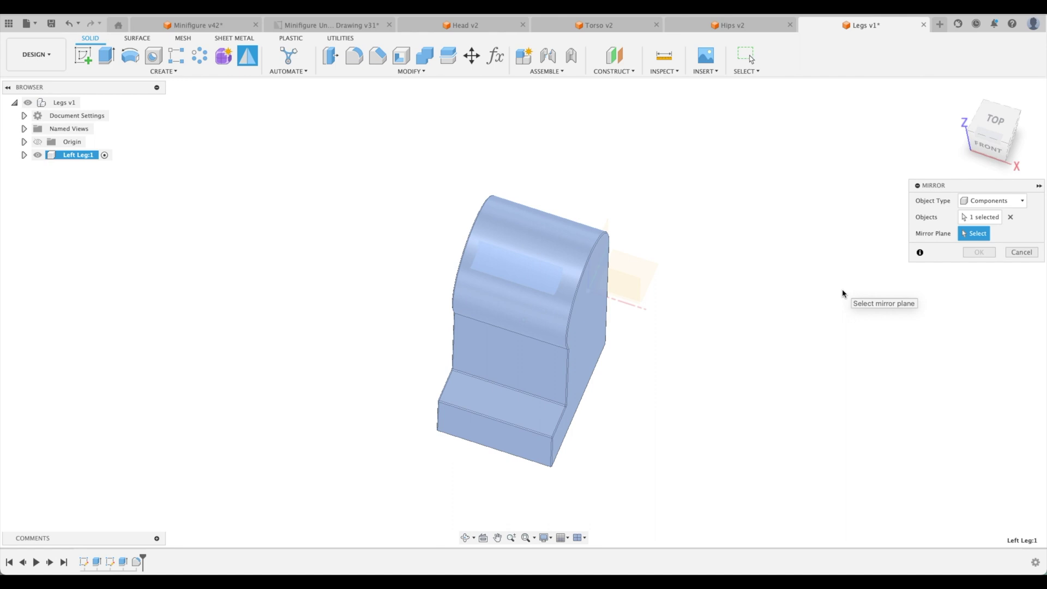
left_click(473, 363)
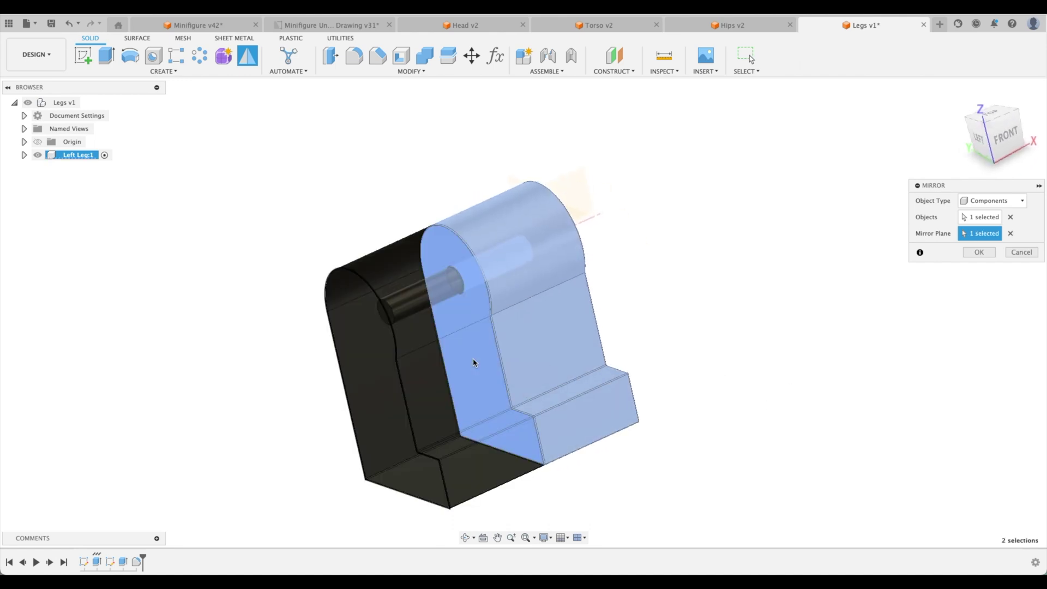
left_click(979, 252)
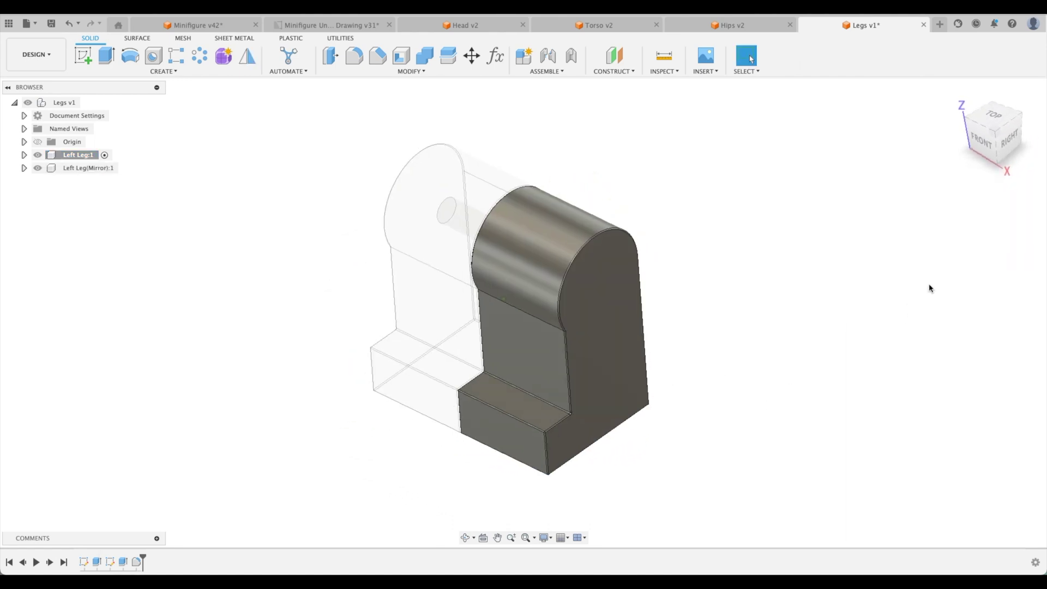
Rename the mirrored component as Right Leg, and activate the top-level Legs component
left_click(86, 174)
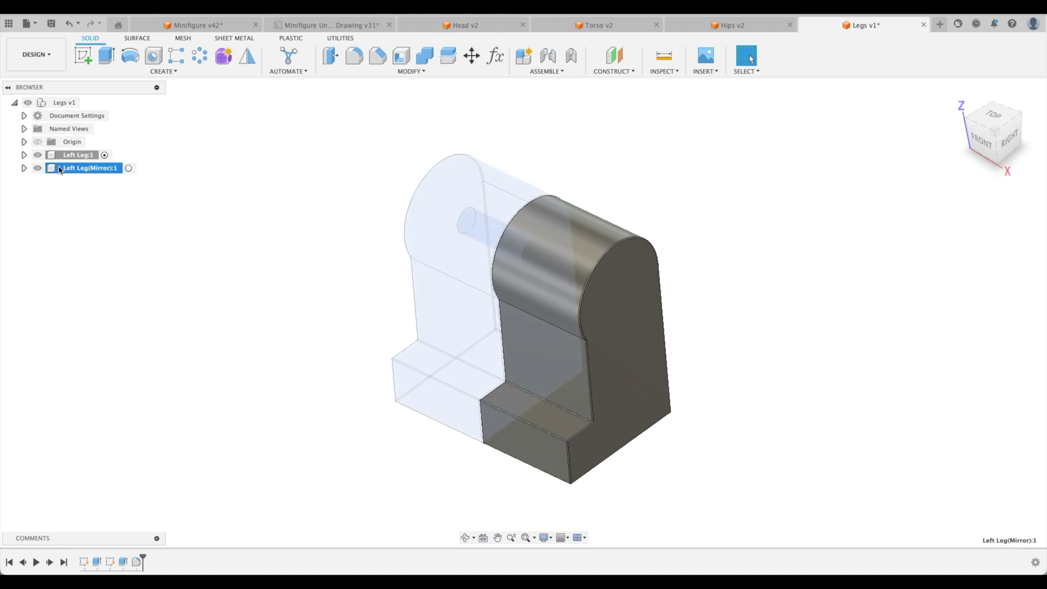
left_click(91, 168)
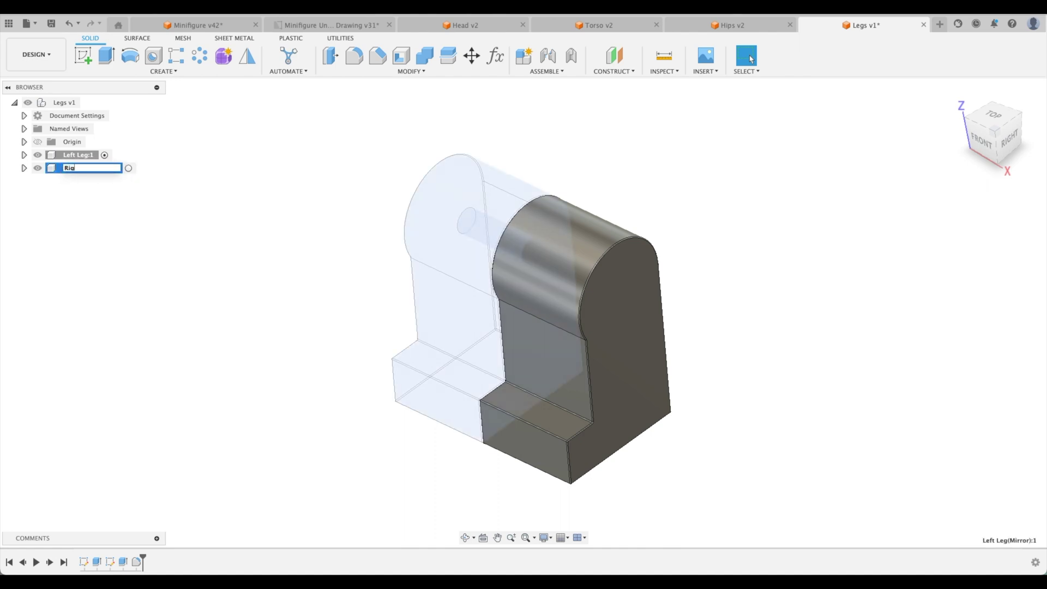
type("Right Leg")
key("Return")
left_click(226, 223)
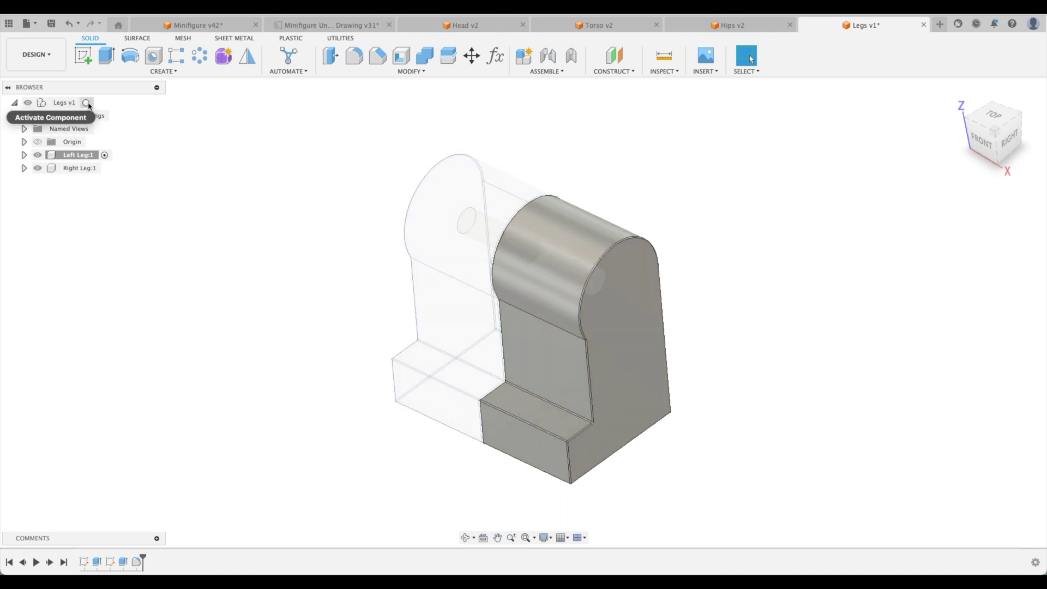
left_click(88, 103)
left_click(286, 195)
Move the right leg away from the left leg, and undo the move
left_click_drag(455, 264, 381, 244)
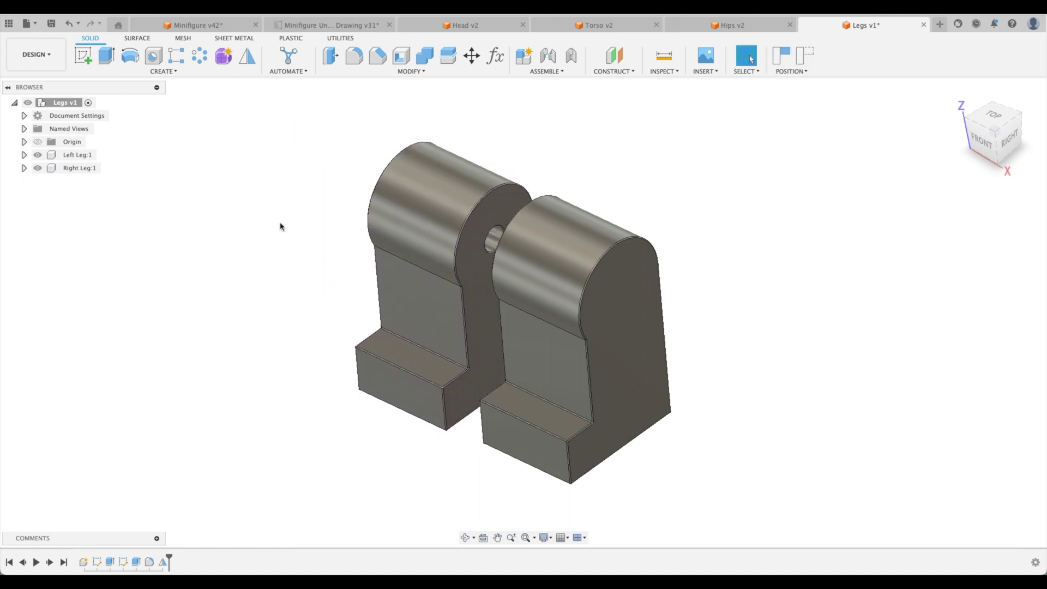
key("super+z")
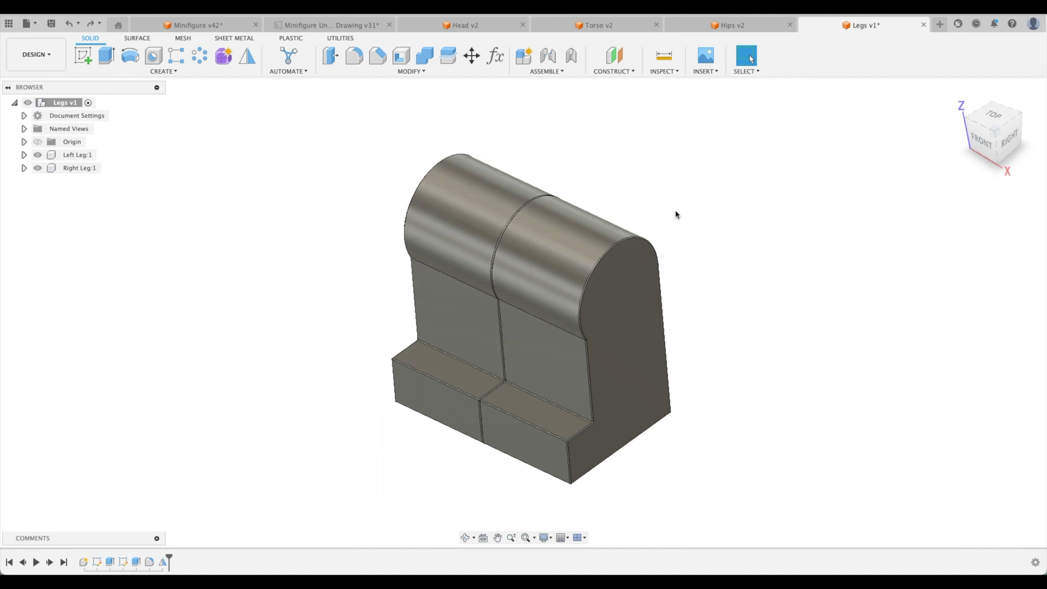
Save the design, and apply the Paint - Enamel Glossy (Blue) appearance to both legs
left_click(958, 94)
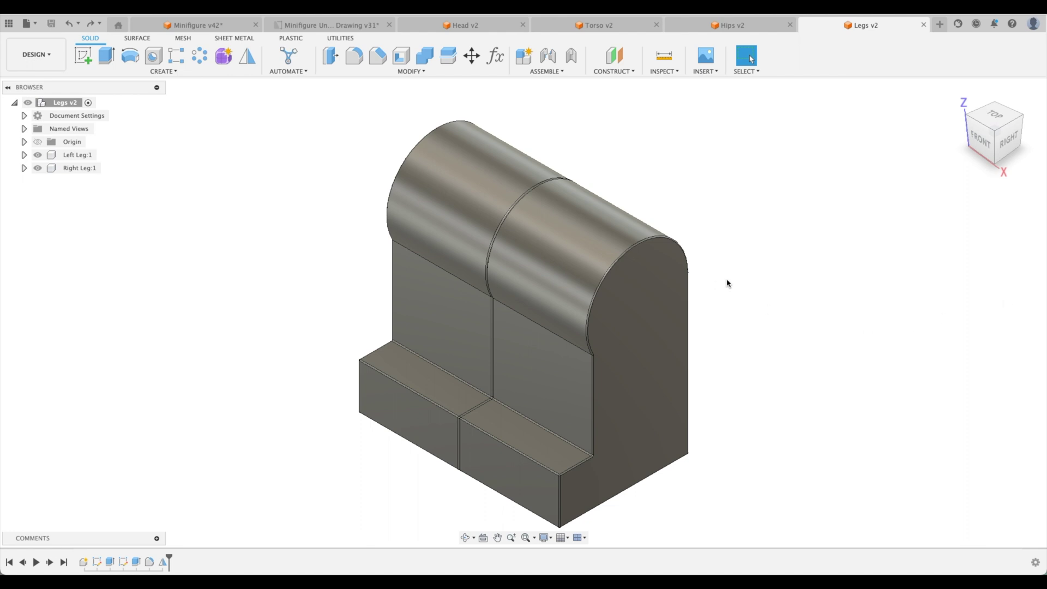
left_click(772, 248)
key("a")
left_click(864, 355)
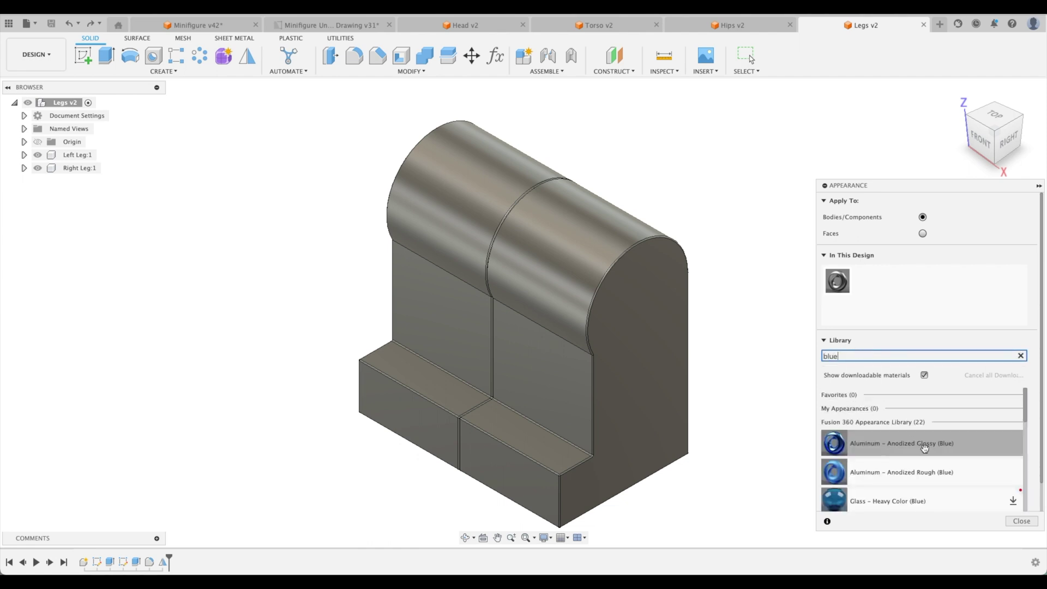
scroll(925, 450, "down", 5)
scroll(925, 450, "down", 3)
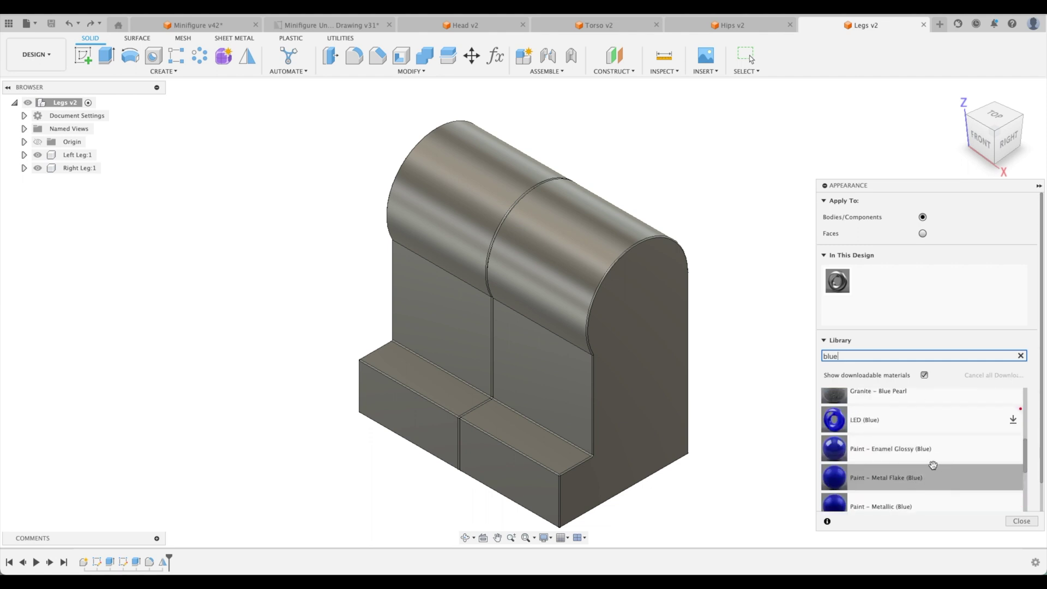
left_click(924, 450)
mouse_move(924, 450)
left_mouse_down()
mouse_move(632, 366)
mouse_move(591, 327)
mouse_move(894, 292)
mouse_move(842, 315)
mouse_move(593, 311)
mouse_move(612, 320)
mouse_move(608, 312)
left_mouse_up()
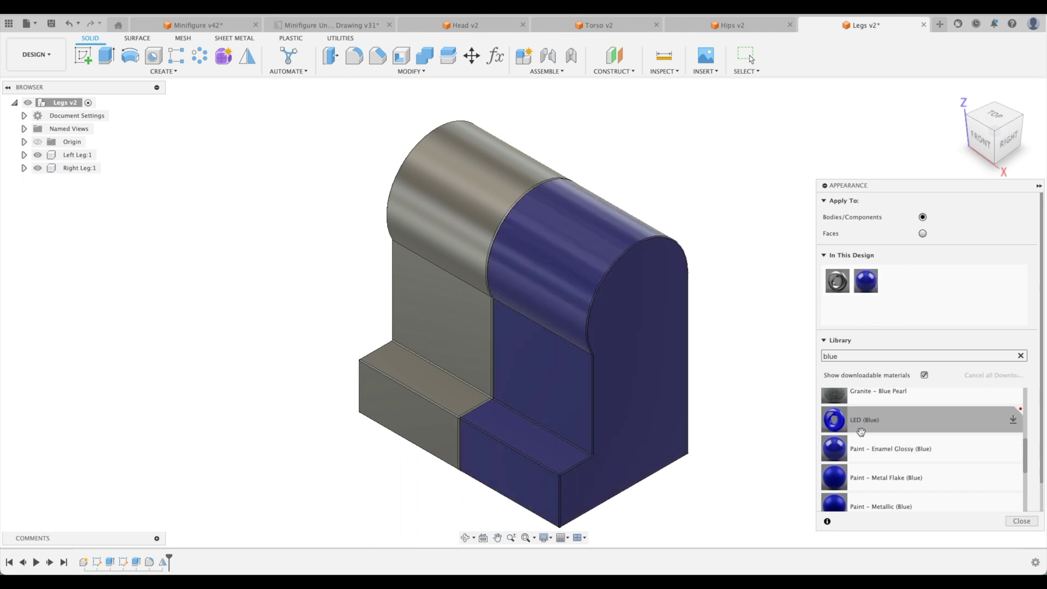
left_click_drag(923, 449, 443, 246)
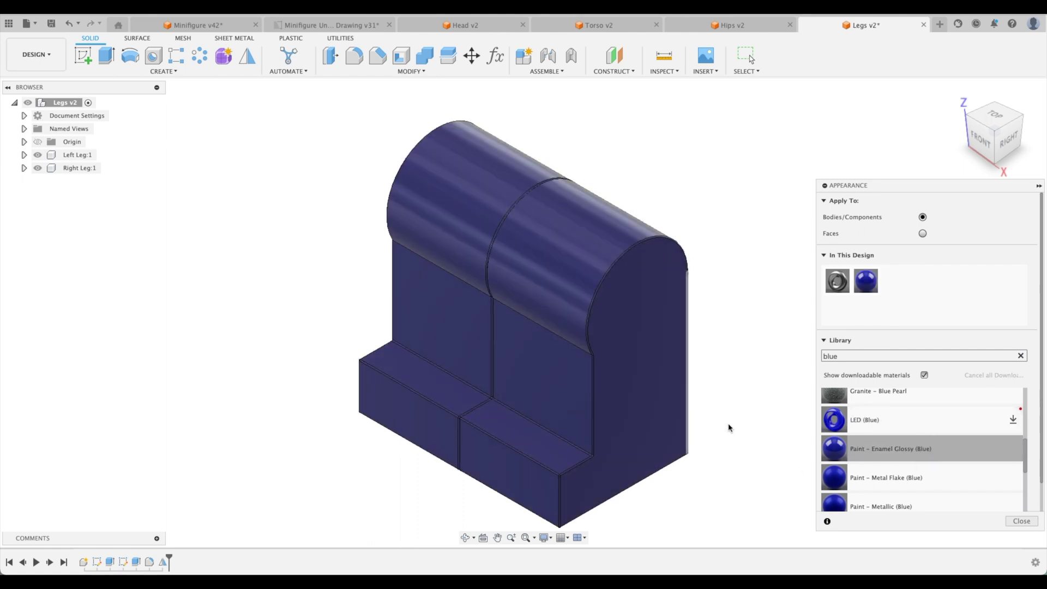
left_click(1021, 521)
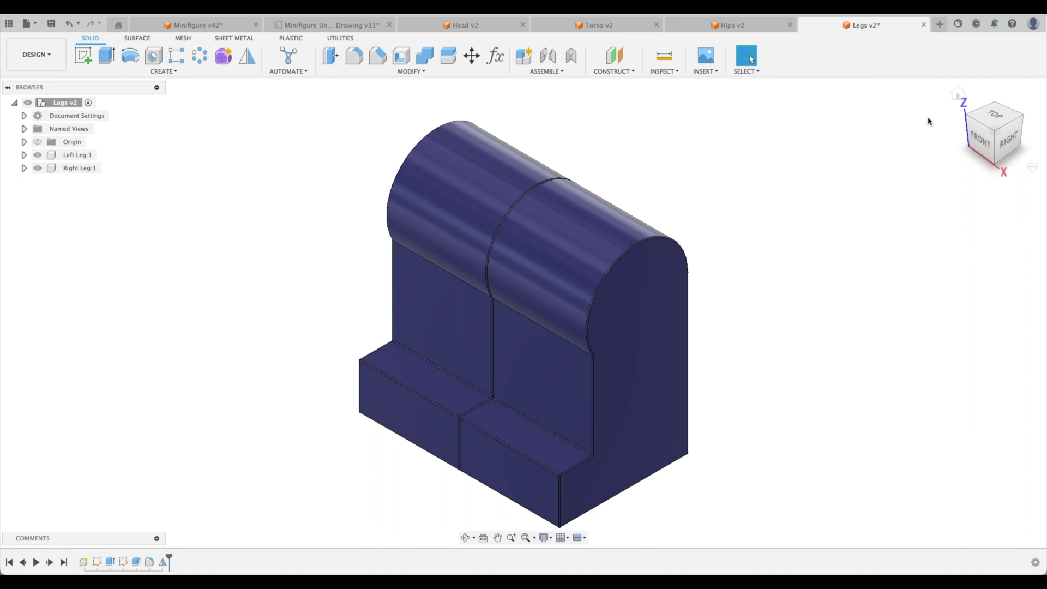